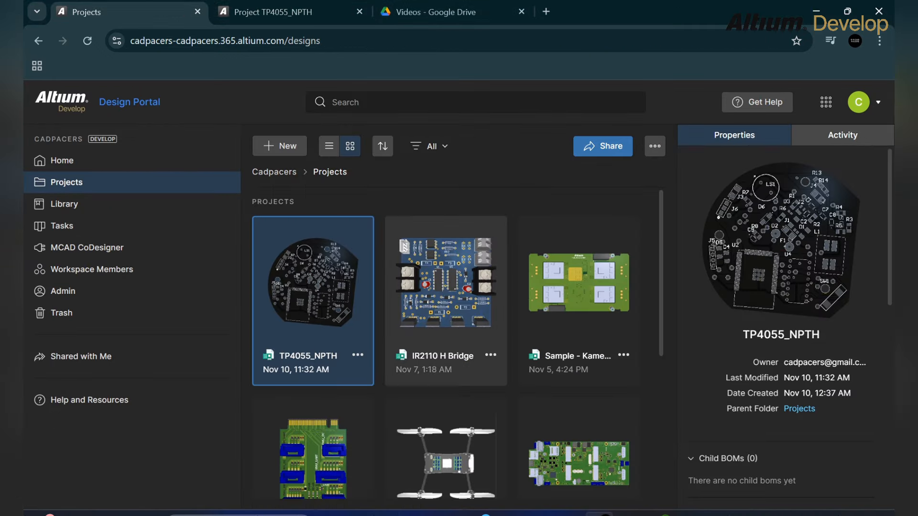
- Show projects as a table and set TP4055_NPTH's description to 'Integrerating BMS with Motor drive circuit'
{"action": "left_click", "coordinate": [329, 146]}
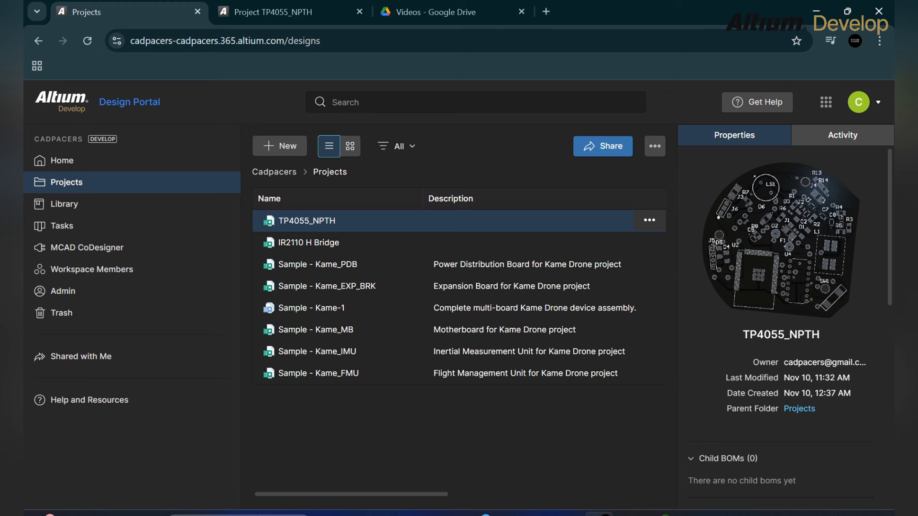
{"action": "left_click", "coordinate": [650, 220]}
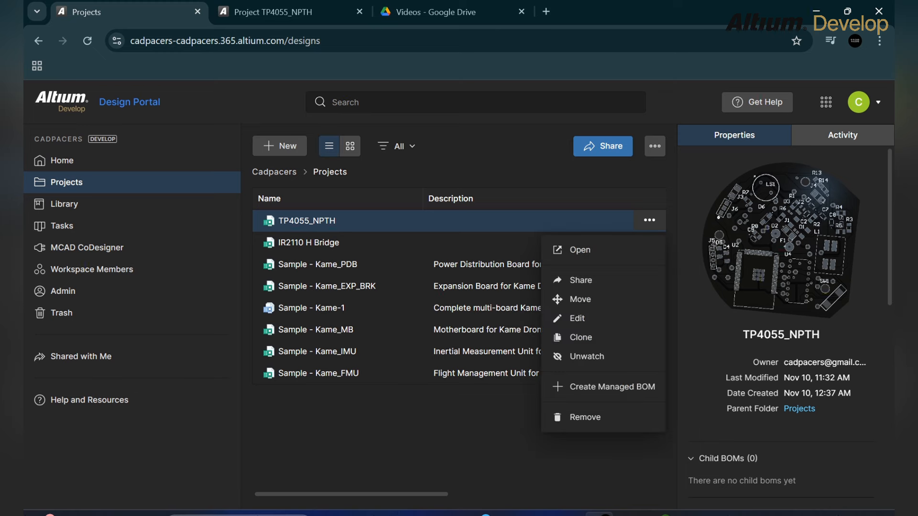
{"action": "left_click", "coordinate": [578, 319]}
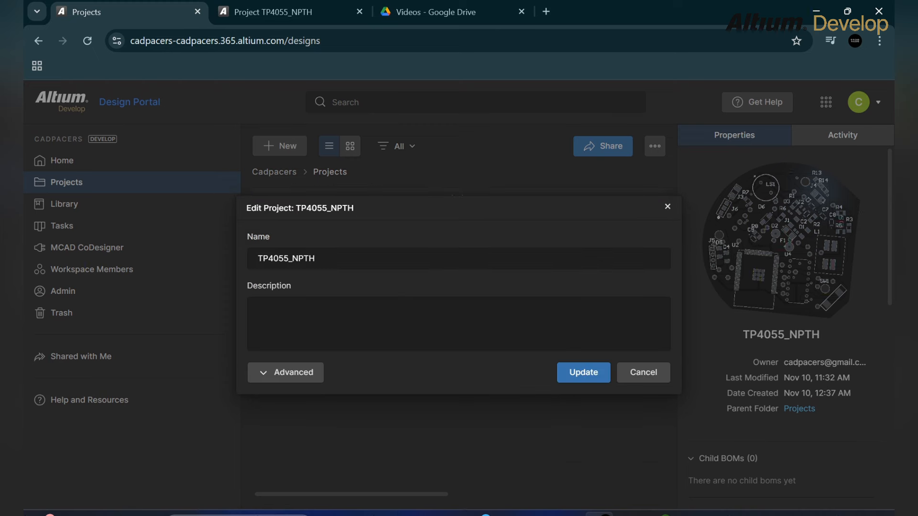
{"action": "left_click", "coordinate": [258, 307]}
{"action": "type", "text": "Integrer"}
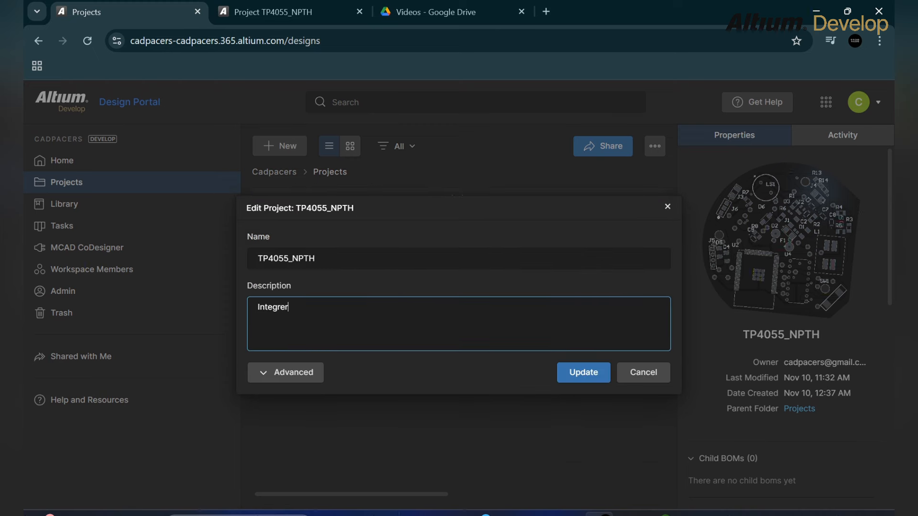
{"action": "type", "text": "ating BMS with Motor drive ci"}
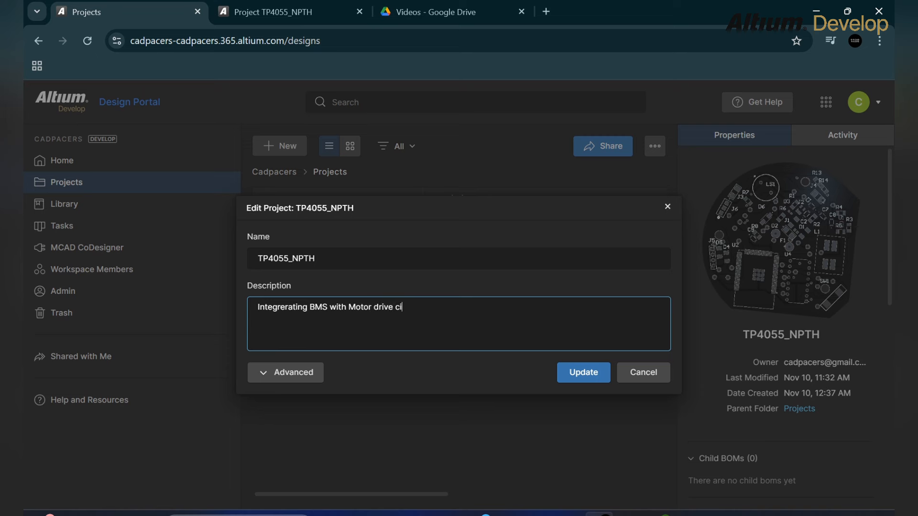
{"action": "type", "text": "rcuit"}
{"action": "left_click", "coordinate": [583, 373]}
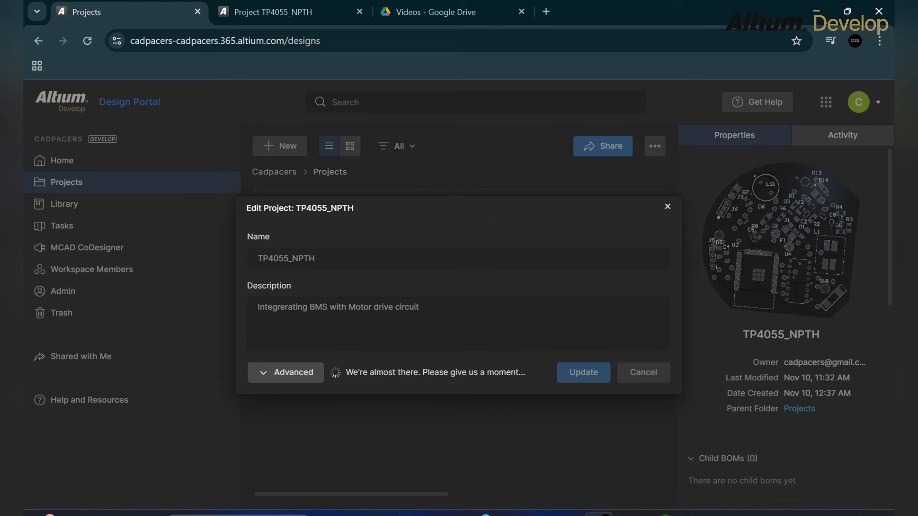
{"action": "left_click", "coordinate": [582, 243]}
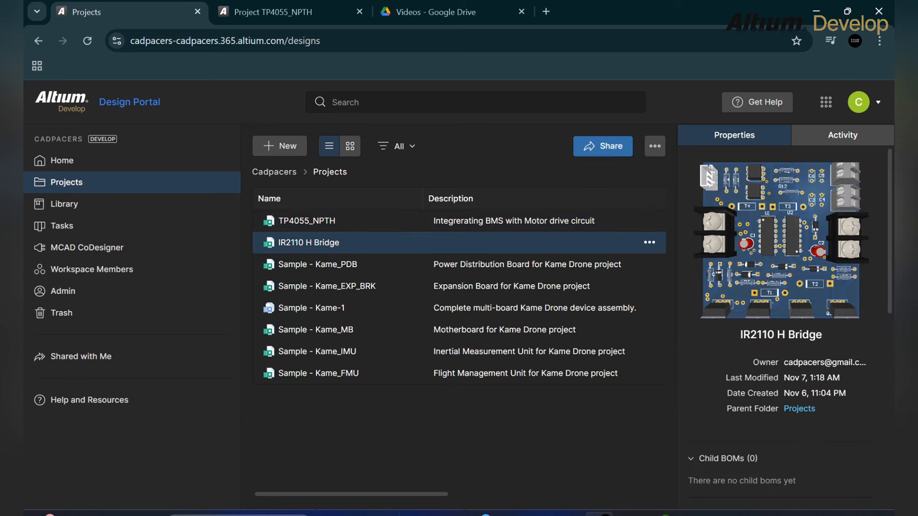
{"action": "left_click", "coordinate": [654, 146]}
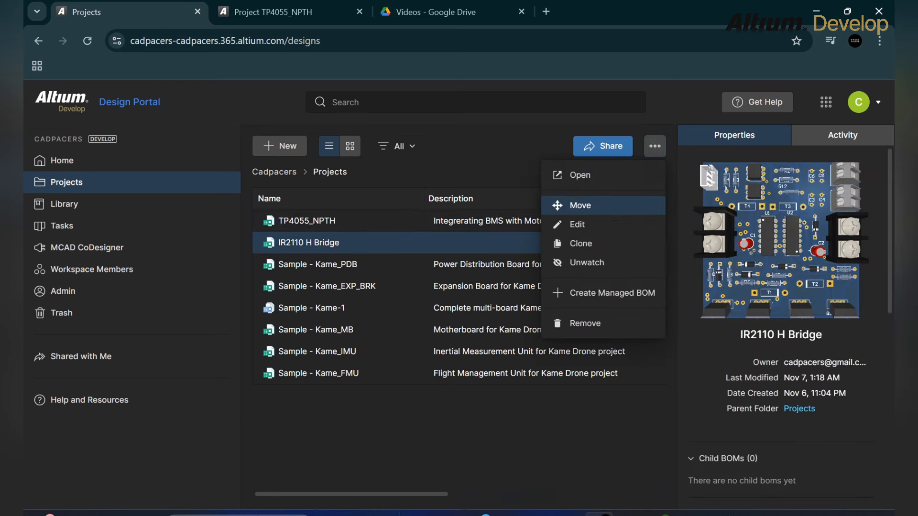
{"action": "left_click", "coordinate": [574, 205]}
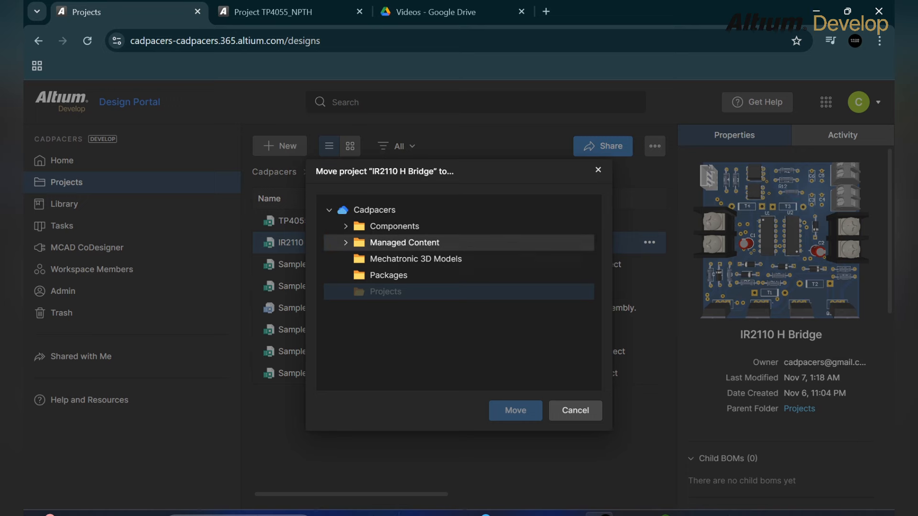
{"action": "left_click", "coordinate": [575, 410]}
{"action": "left_click", "coordinate": [654, 146]}
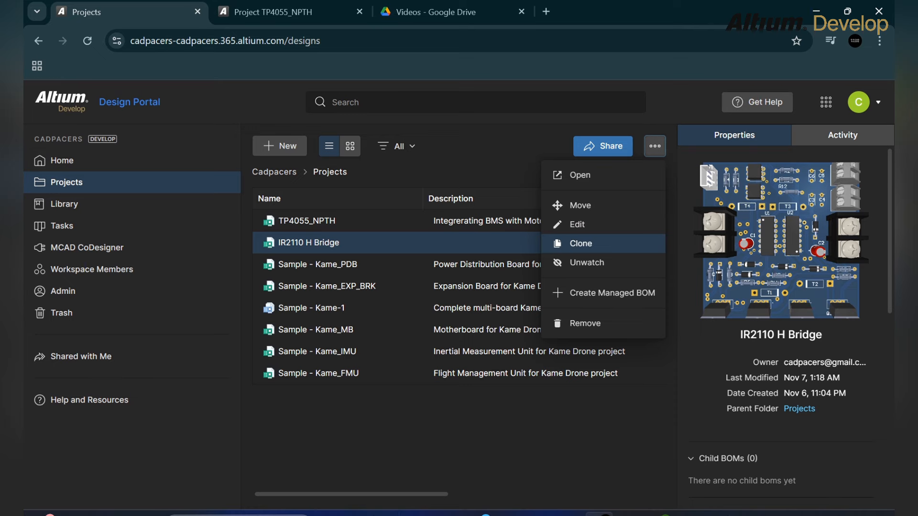
{"action": "left_click", "coordinate": [581, 243]}
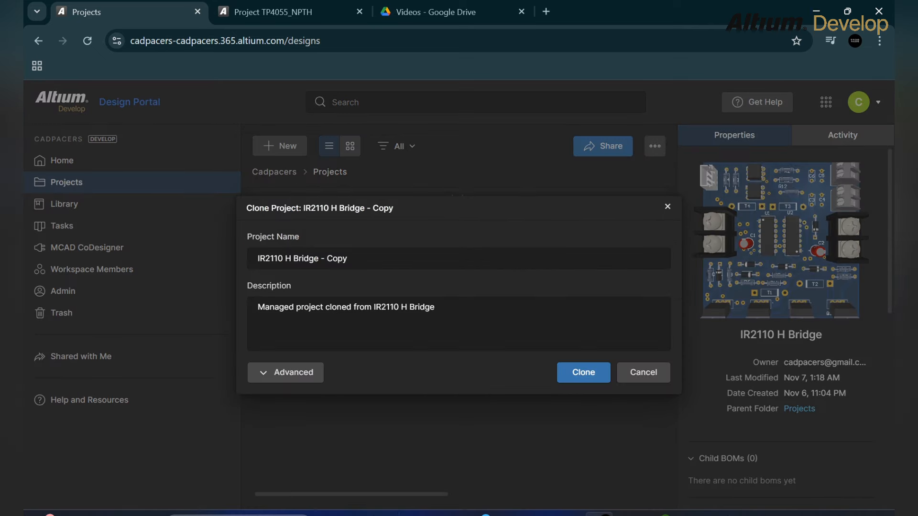
{"action": "left_click", "coordinate": [668, 206]}
{"action": "left_click", "coordinate": [655, 146]}
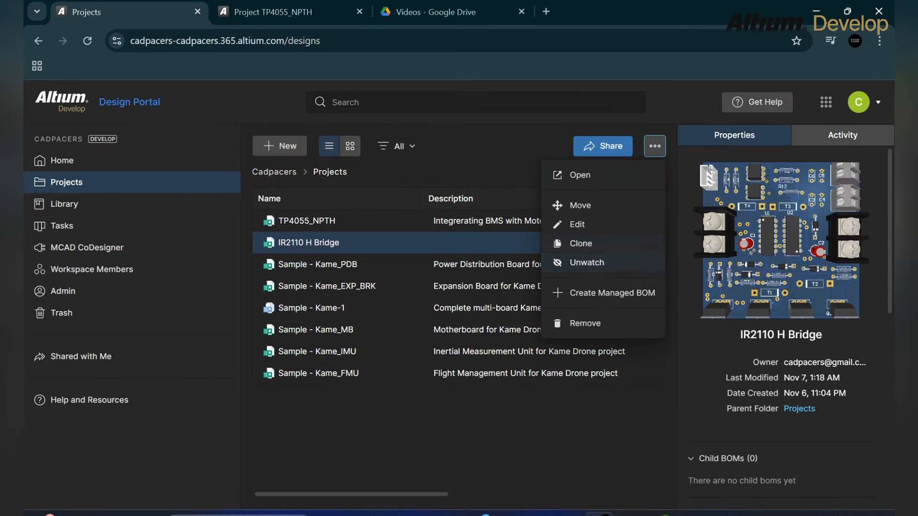
{"action": "left_click", "coordinate": [587, 262]}
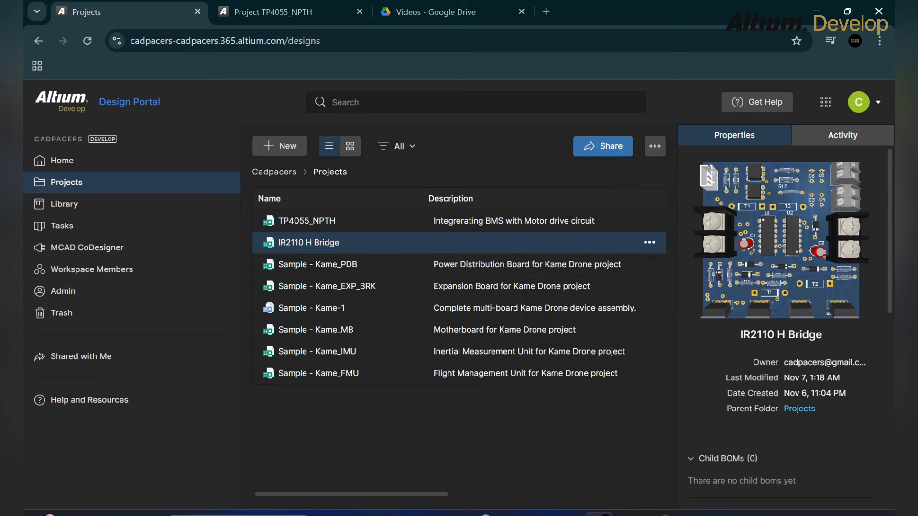
{"action": "left_click", "coordinate": [655, 146]}
{"action": "left_click", "coordinate": [582, 263]}
{"action": "left_click", "coordinate": [654, 146]}
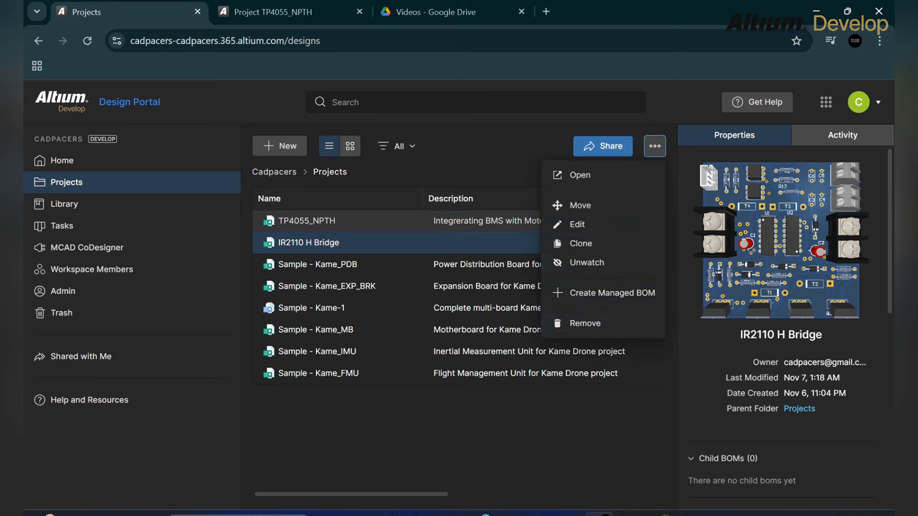
{"action": "key", "text": "Escape"}
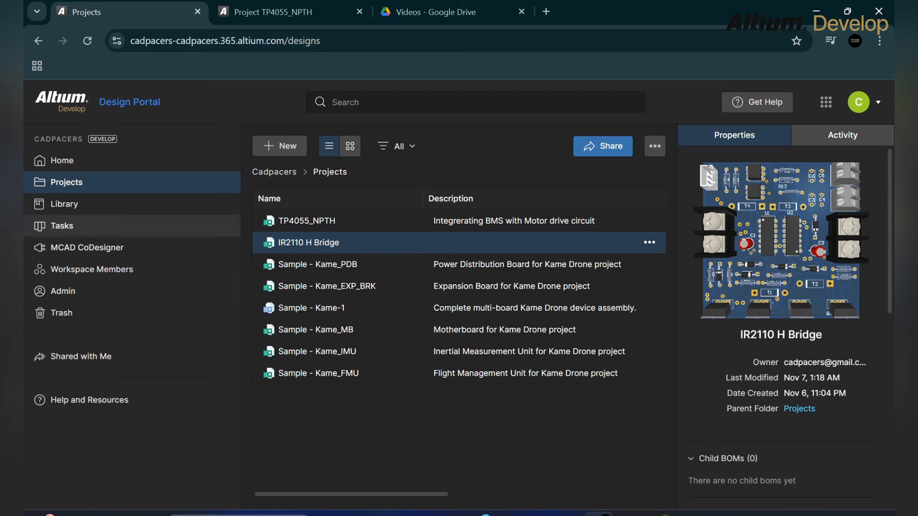
- Create task GEN-3 titled 'Review Design TP4055-NPTH', leaving its status at To Do
{"action": "left_click", "coordinate": [62, 226]}
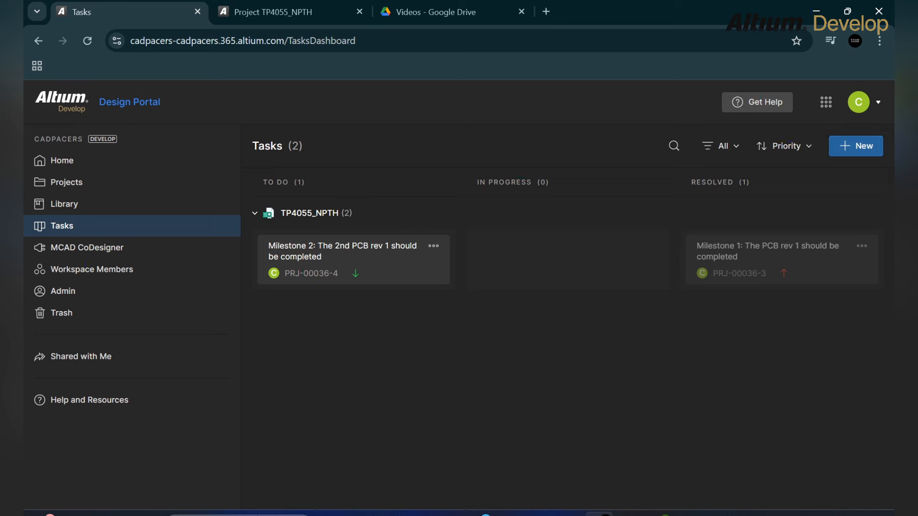
{"action": "left_click", "coordinate": [855, 146]}
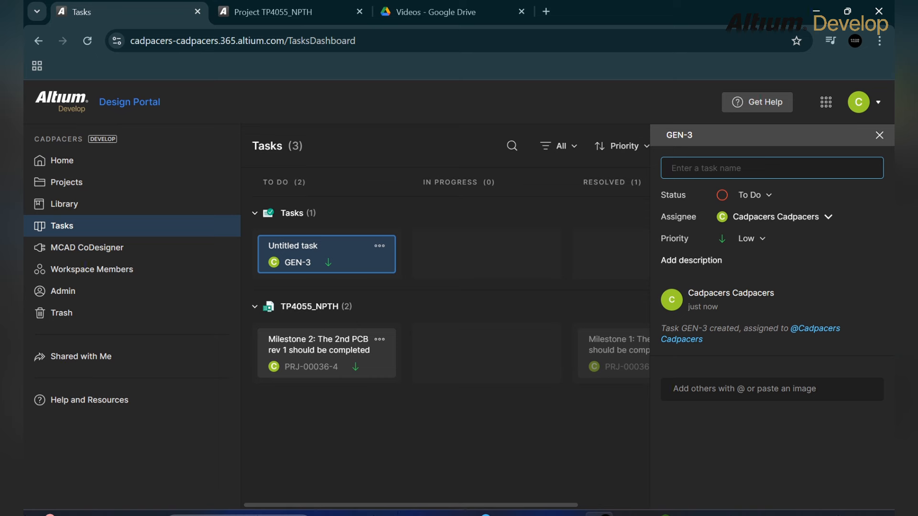
{"action": "type", "text": "Review Design TP4055"}
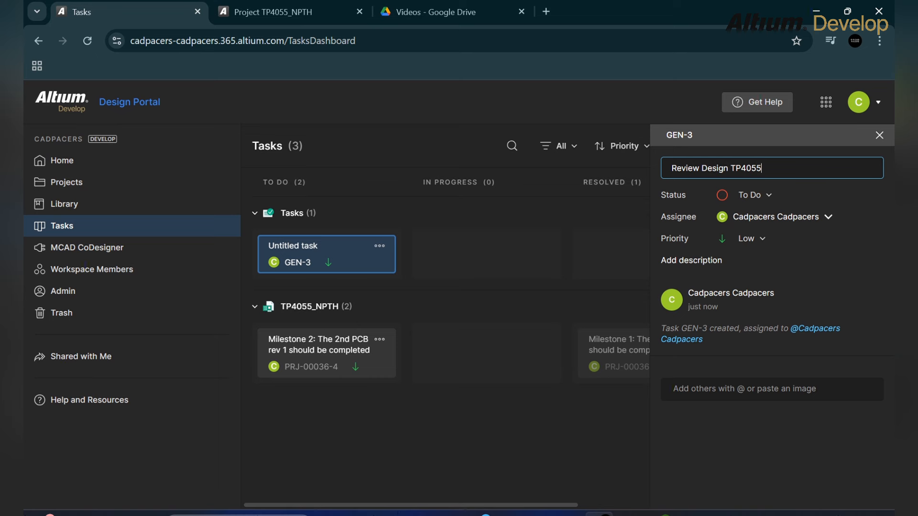
{"action": "type", "text": "-NPTH"}
{"action": "left_click", "coordinate": [754, 195]}
{"action": "left_click", "coordinate": [740, 229]}
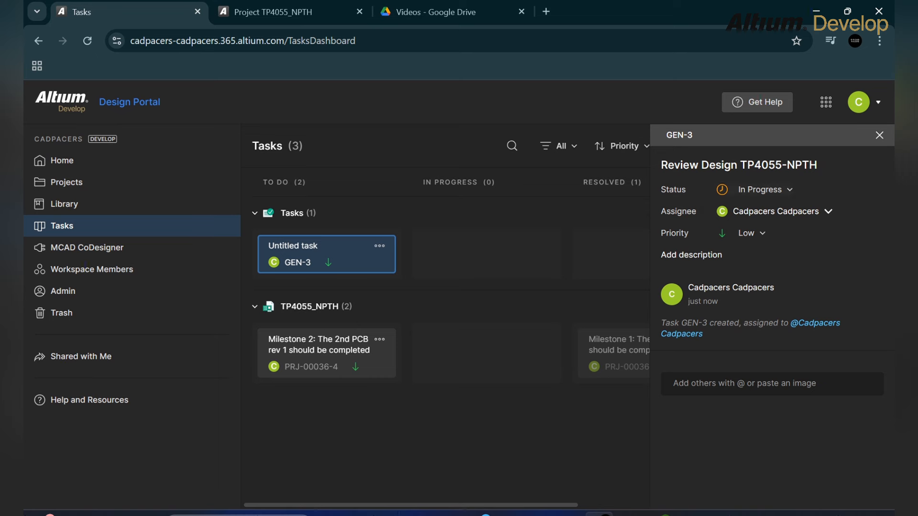
{"action": "left_click", "coordinate": [760, 190]}
{"action": "left_click", "coordinate": [749, 210]}
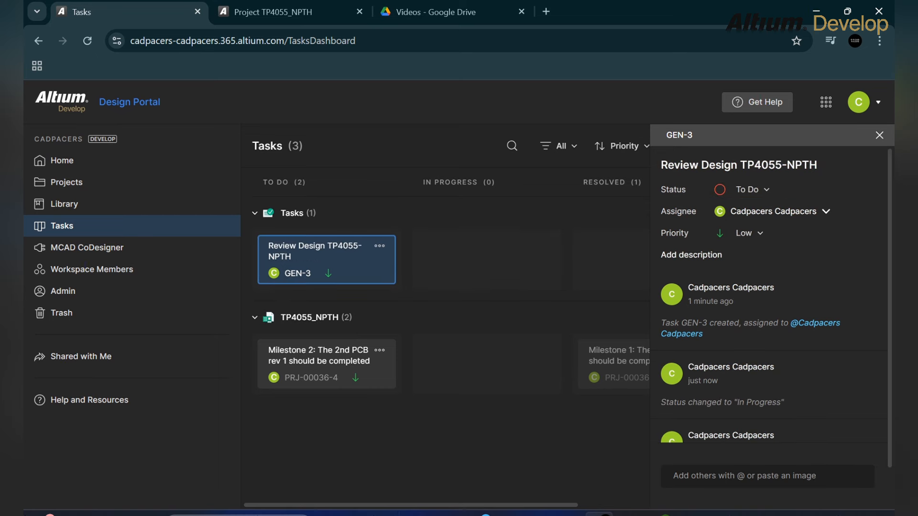
- Assign GEN-3 to a person found by searching their e-mail address
{"action": "left_click", "coordinate": [773, 212]}
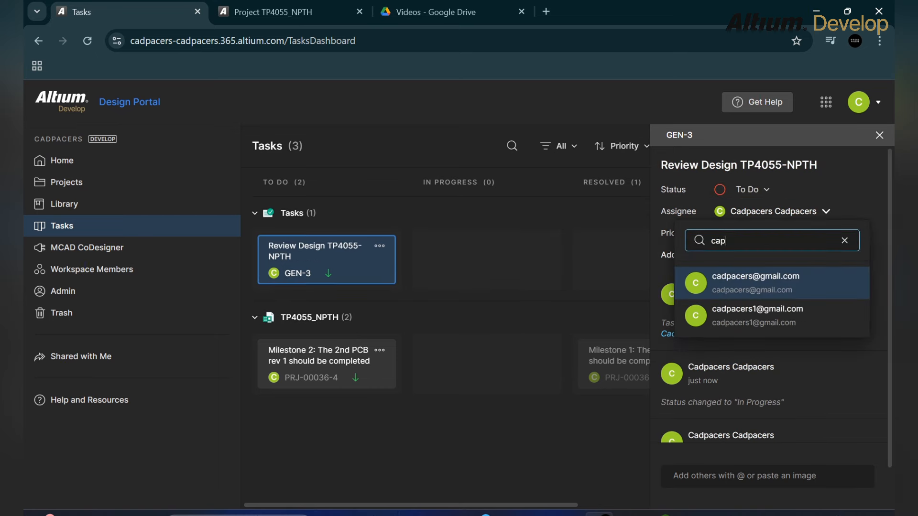
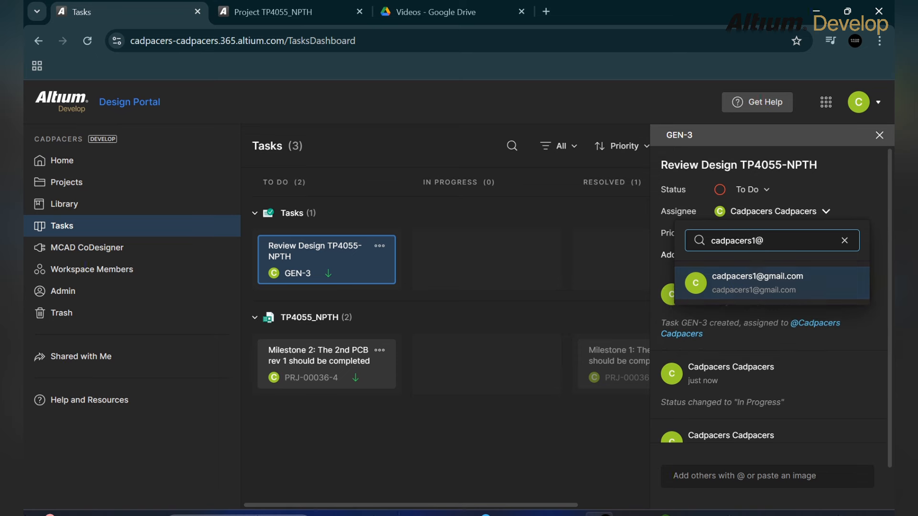
{"action": "key", "text": "Return"}
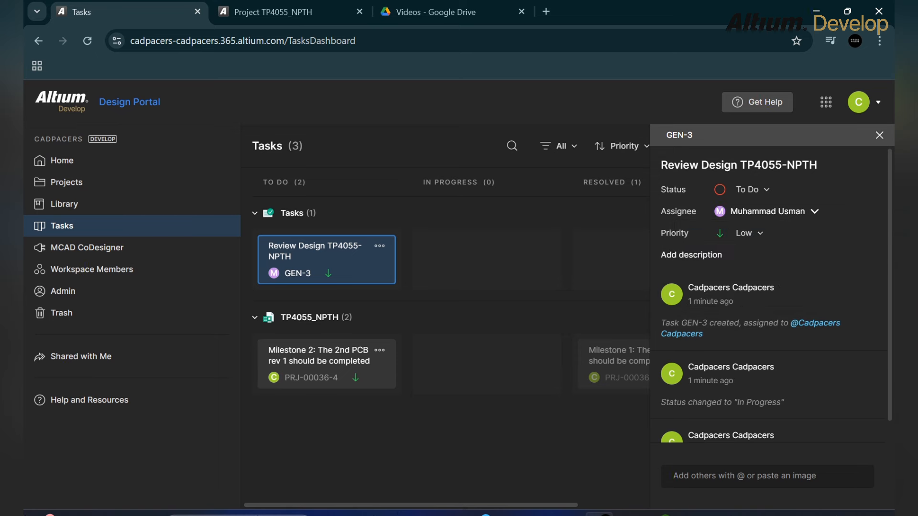
{"action": "left_click", "coordinate": [767, 212]}
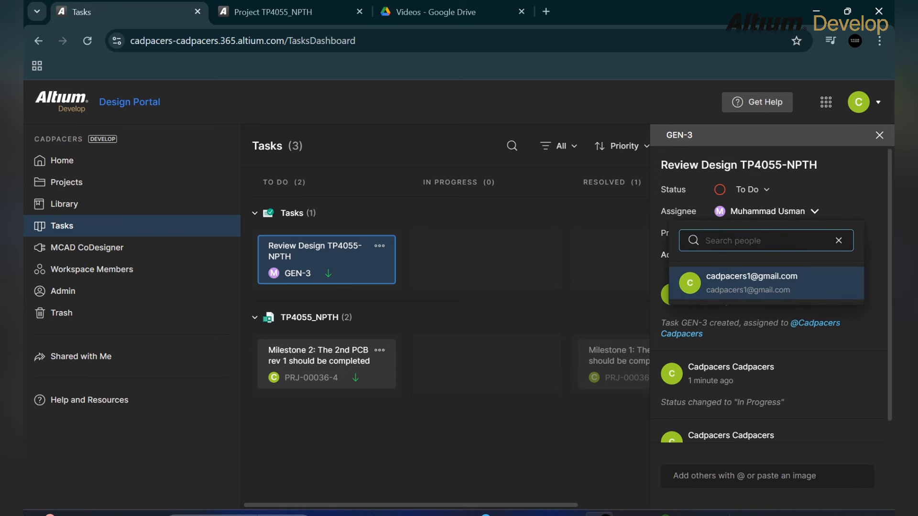
{"action": "key", "text": "Escape"}
- Add the description 'Hi! Please review the tasks to be done Thanks!' and drag GEN-3 toward Resolved
{"action": "scroll", "coordinate": [767, 295], "scroll_direction": "down", "scroll_amount": 3}
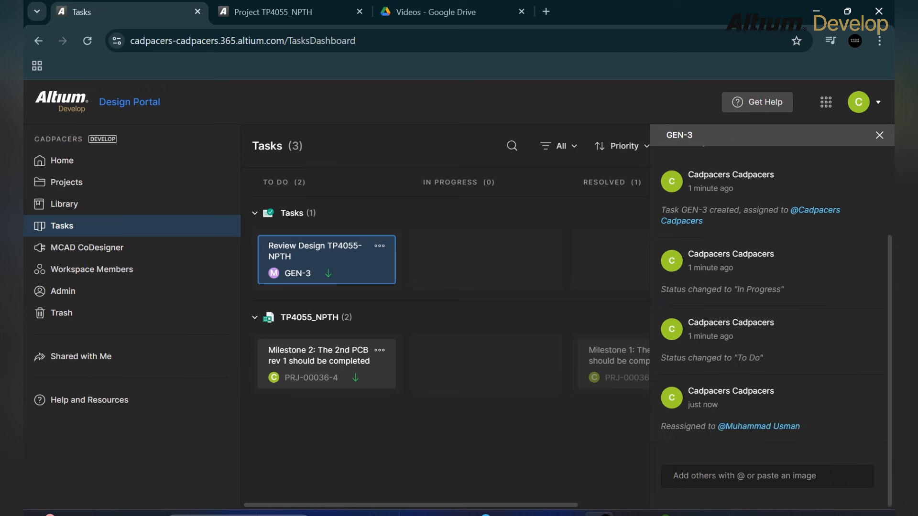
{"action": "scroll", "coordinate": [768, 294], "scroll_direction": "up", "scroll_amount": 3}
{"action": "left_click", "coordinate": [691, 255]}
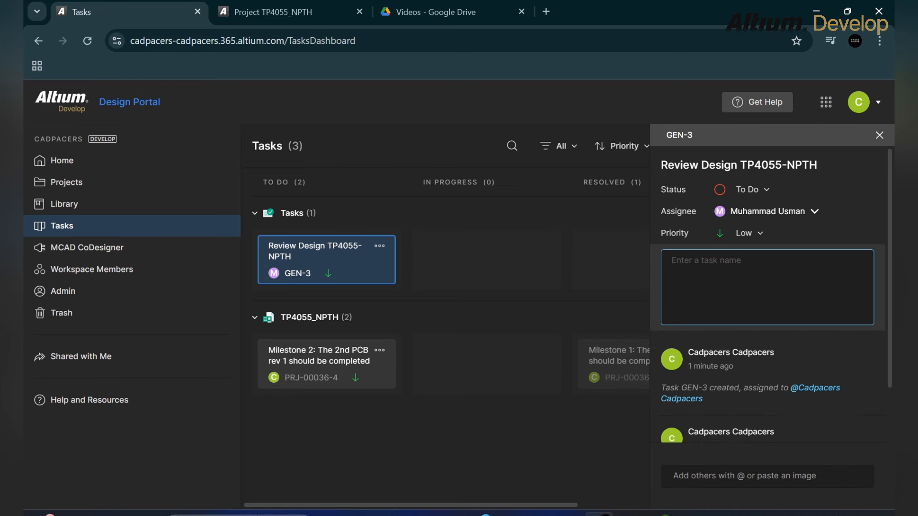
{"action": "type", "text": "Hi!"}
{"action": "key", "text": "Return"}
{"action": "type", "text": "Please review the "}
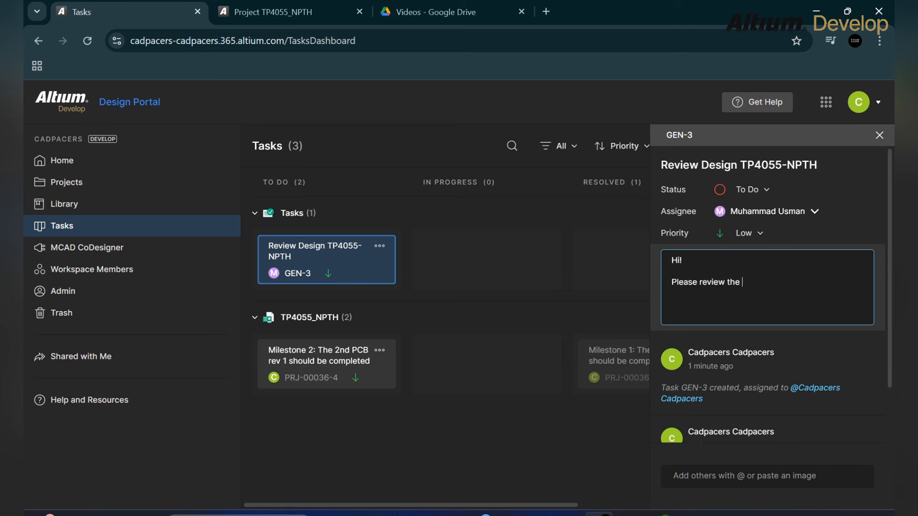
{"action": "type", "text": "tasks"}
{"action": "type", "text": " to "}
{"action": "type", "text": "be done"}
{"action": "type", "text": "Thanks!"}
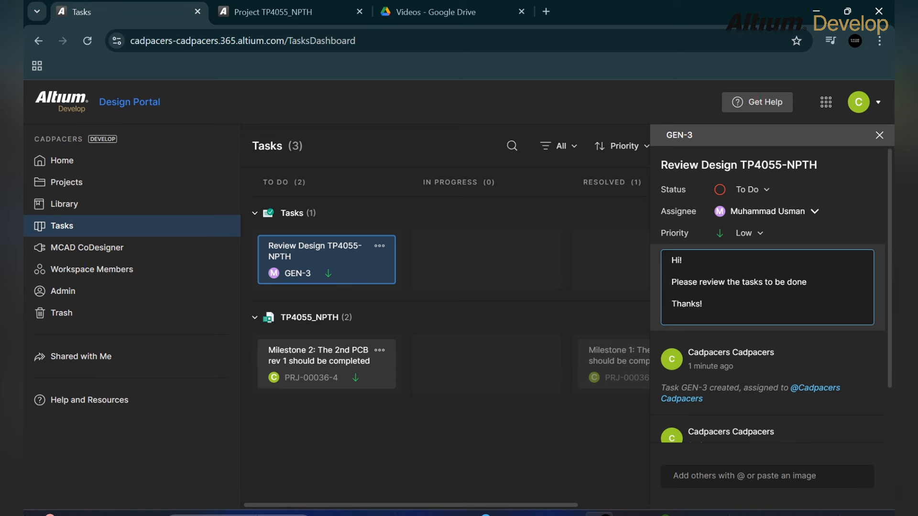
{"action": "scroll", "coordinate": [767, 295], "scroll_direction": "down", "scroll_amount": 4}
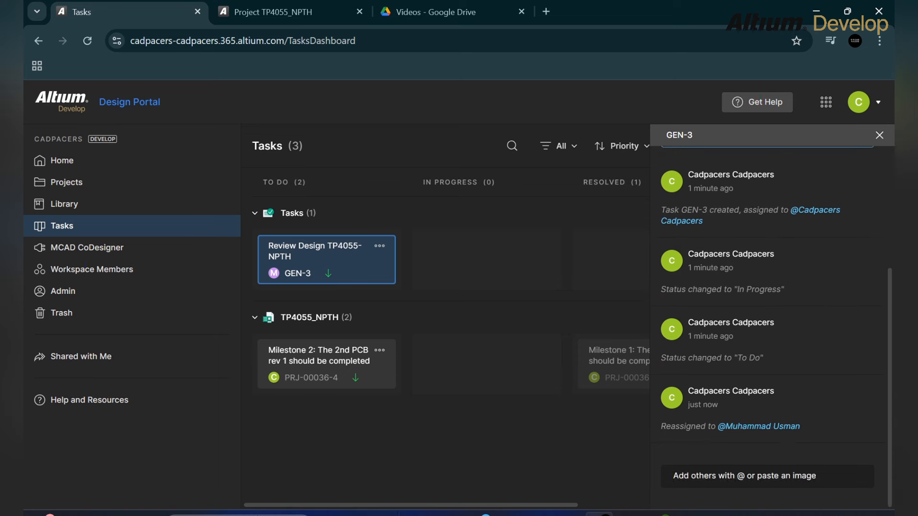
{"action": "scroll", "coordinate": [767, 295], "scroll_direction": "up", "scroll_amount": 5}
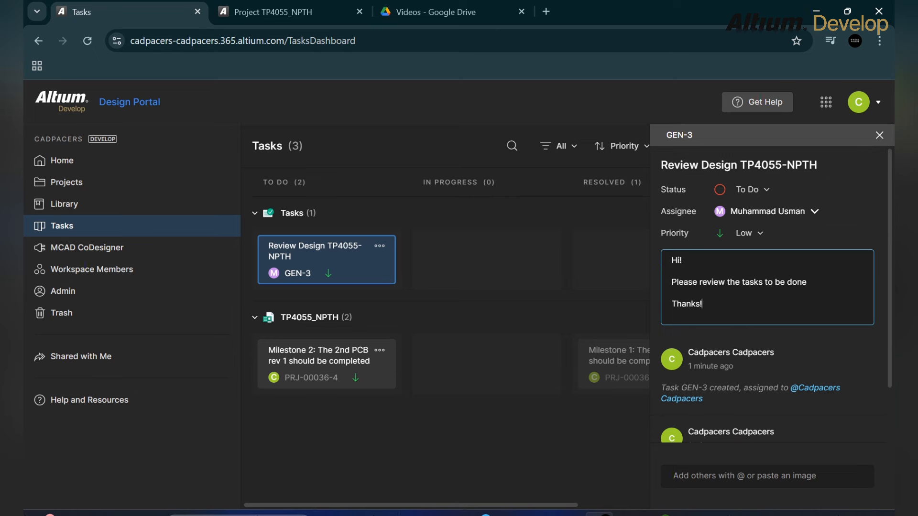
{"action": "left_click", "coordinate": [720, 150]}
{"action": "key", "text": "Escape"}
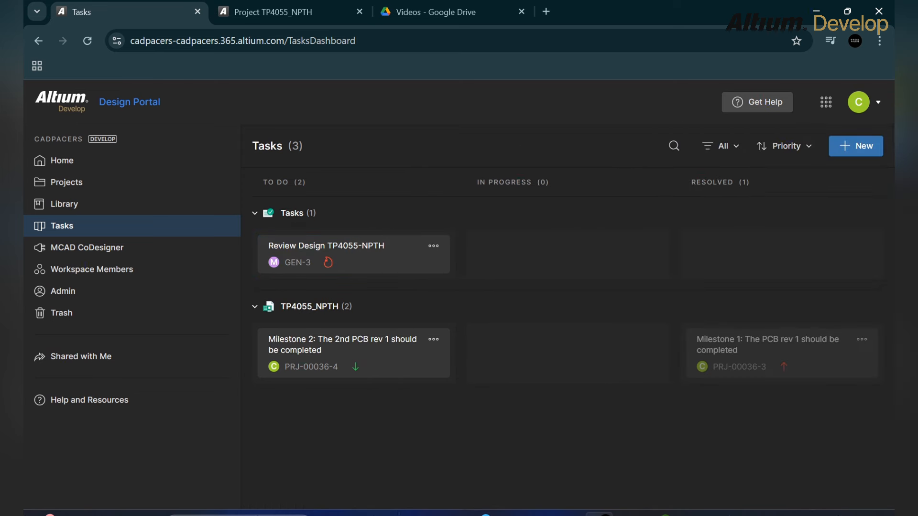
{"action": "left_click_drag", "start_coordinate": [353, 254], "coordinate": [795, 256]}
- Open the TP4055_NPTH MCU schematic and show its linked requirements, of which there are none
{"action": "left_click", "coordinate": [272, 12]}
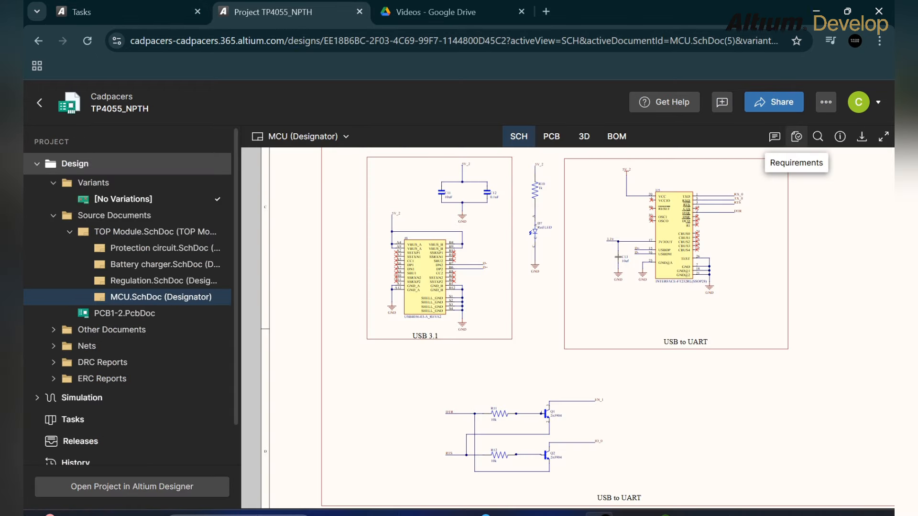
{"action": "left_click", "coordinate": [796, 136]}
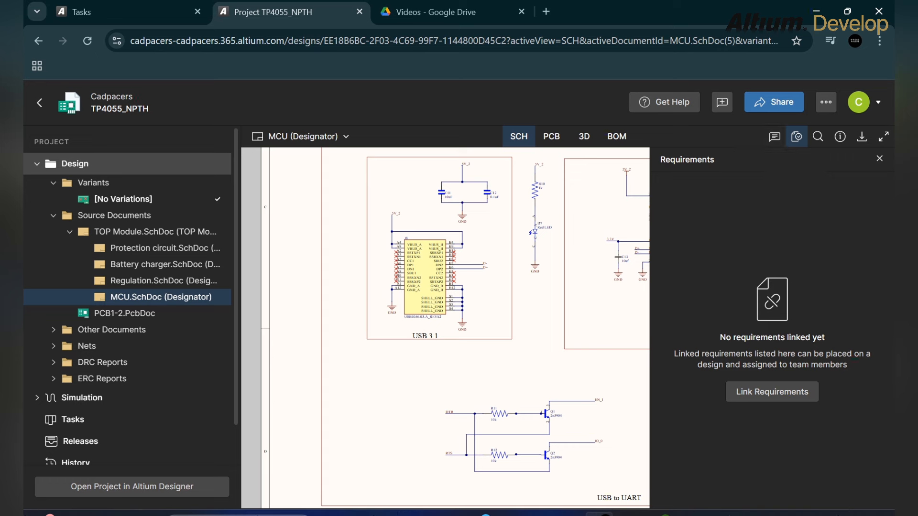
- Pin a comment on the USB 3.1 capacitor reading 'Please change the capacitor value to 4.7uF'
{"action": "left_click", "coordinate": [774, 137]}
{"action": "right_click", "coordinate": [774, 137]}
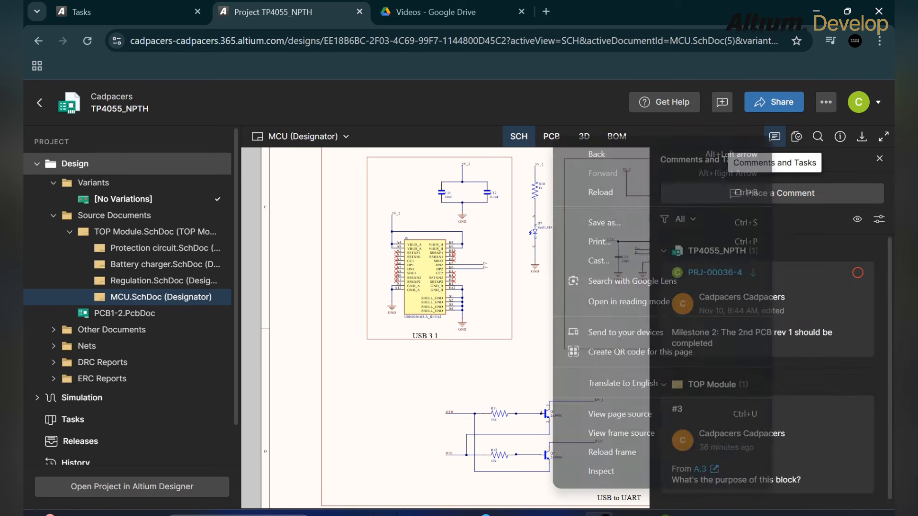
{"action": "left_click", "coordinate": [774, 137]}
{"action": "left_click", "coordinate": [774, 137]}
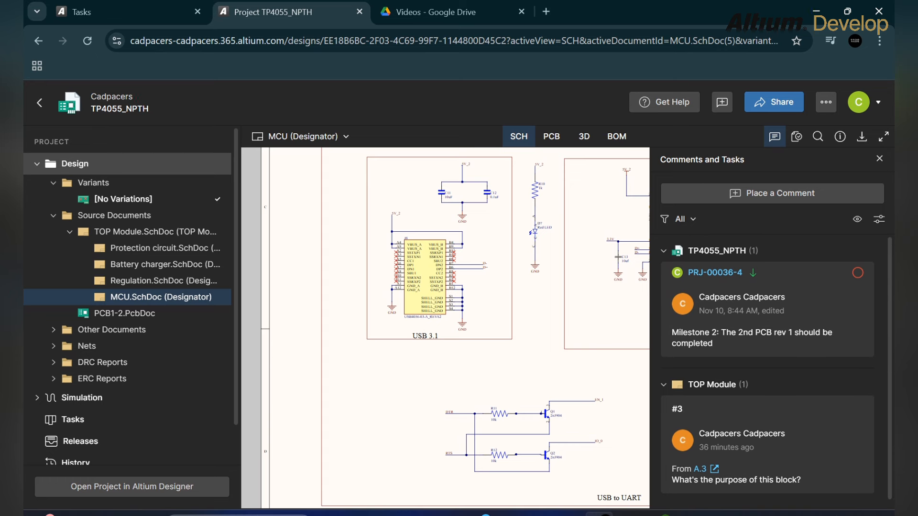
{"action": "left_click", "coordinate": [780, 193]}
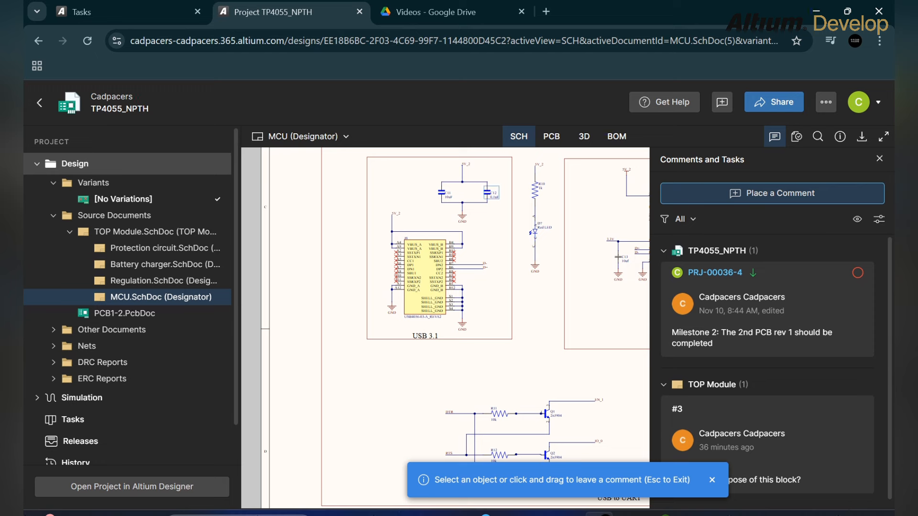
{"action": "left_click", "coordinate": [492, 192]}
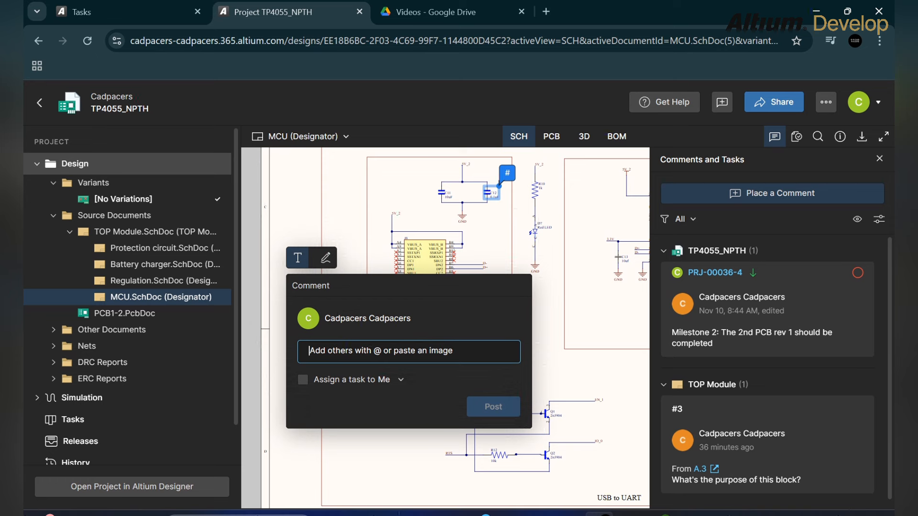
{"action": "type", "text": "Please"}
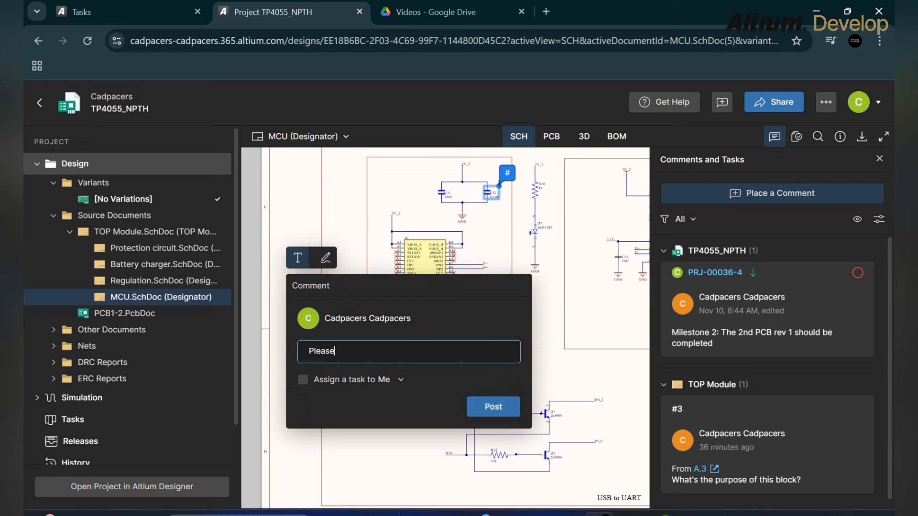
{"action": "type", "text": " change the capacitor value yo"}
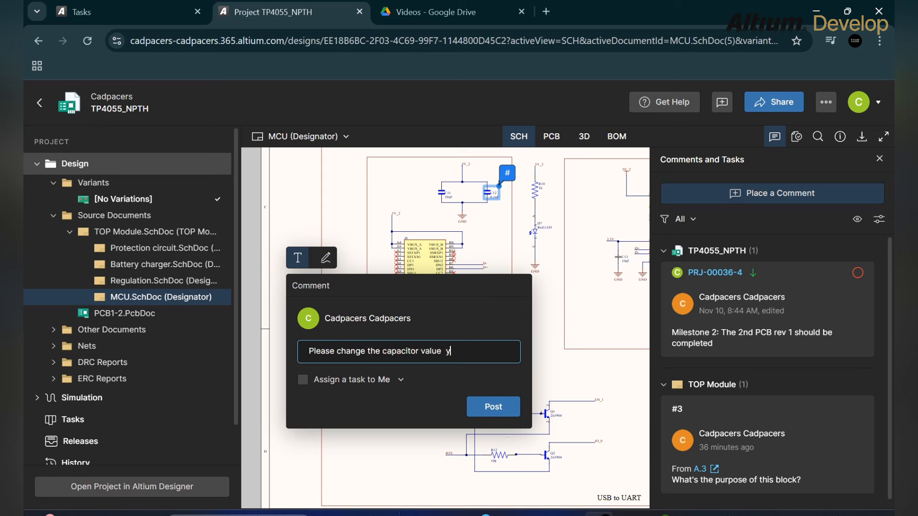
{"action": "key", "text": "BackSpace"}
{"action": "key", "text": "BackSpace"}
{"action": "type", "text": "to 4.7uF"}
{"action": "key", "text": "Return"}
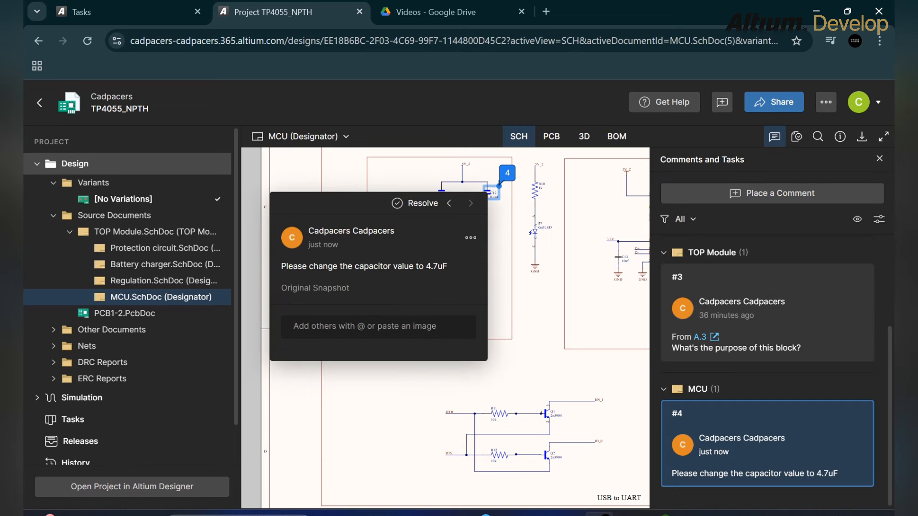
- View the new comment's original snapshot enlarged, then close it
{"action": "mouse_move", "coordinate": [315, 288]}
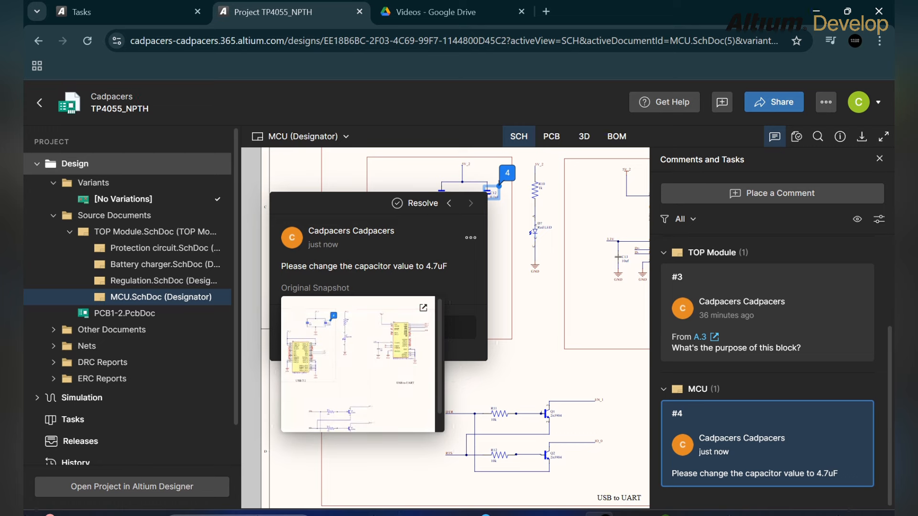
{"action": "left_click", "coordinate": [423, 308]}
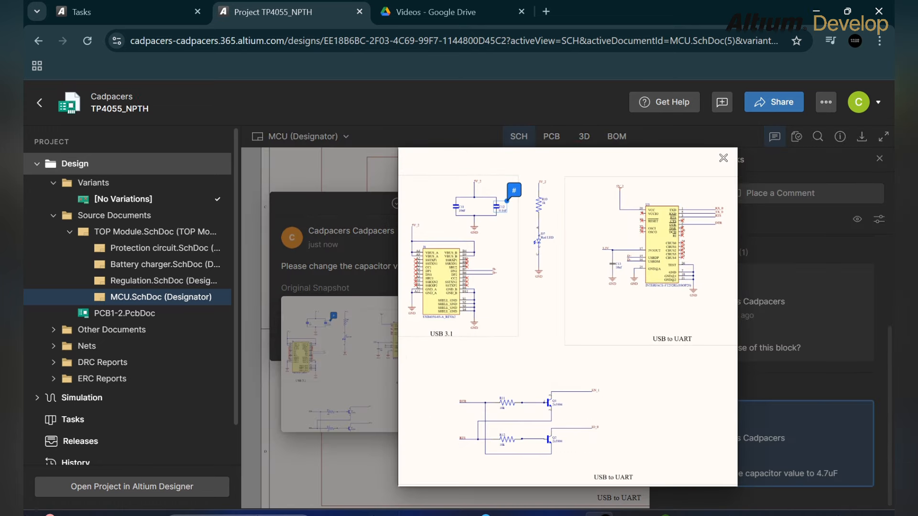
{"action": "key", "text": "Escape"}
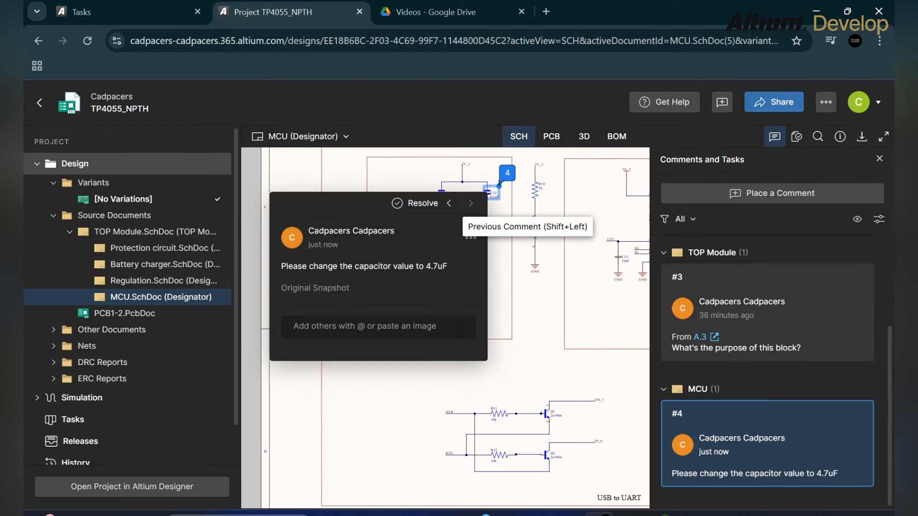
- Step through the comments and resolve capacitor value comment #4 on MCU
{"action": "left_click", "coordinate": [449, 203]}
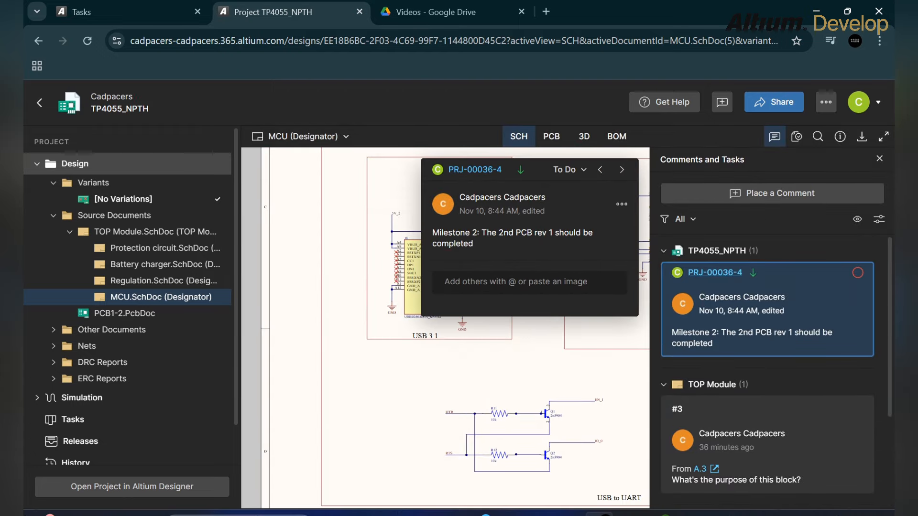
{"action": "left_click", "coordinate": [622, 169]}
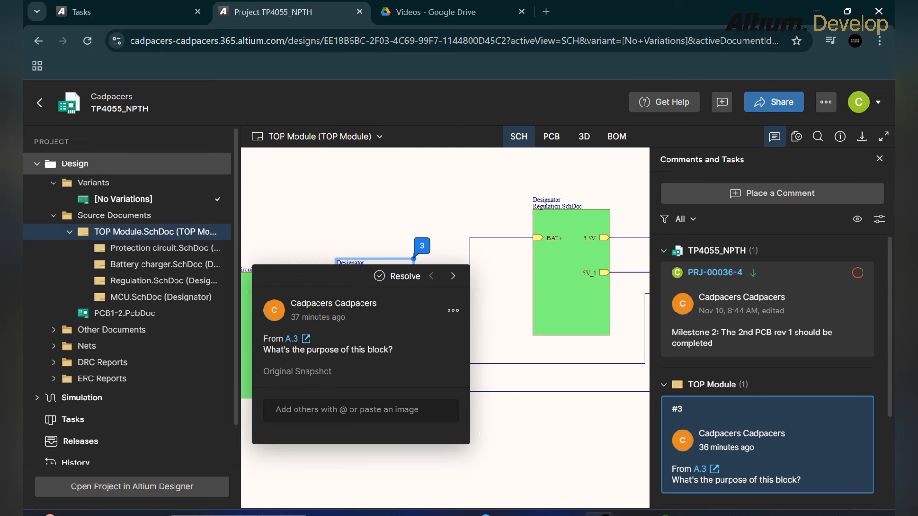
{"action": "left_click", "coordinate": [453, 276]}
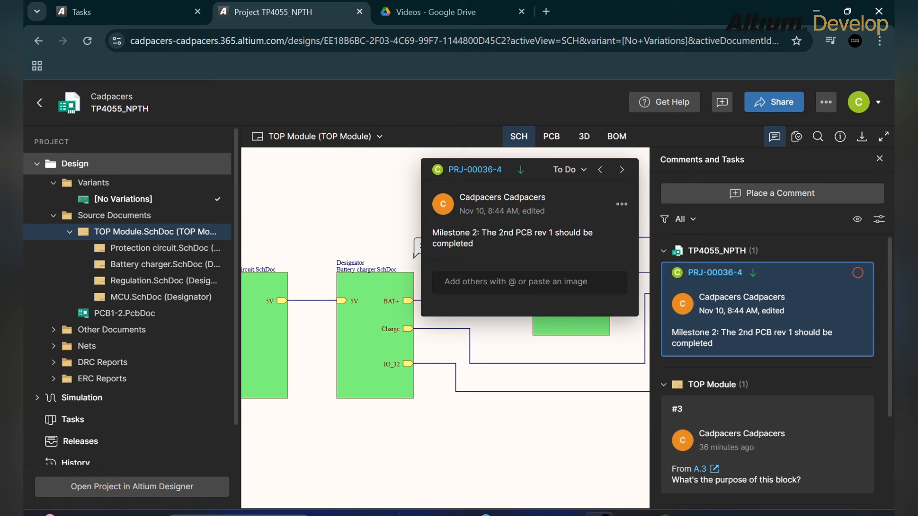
{"action": "left_click", "coordinate": [622, 170]}
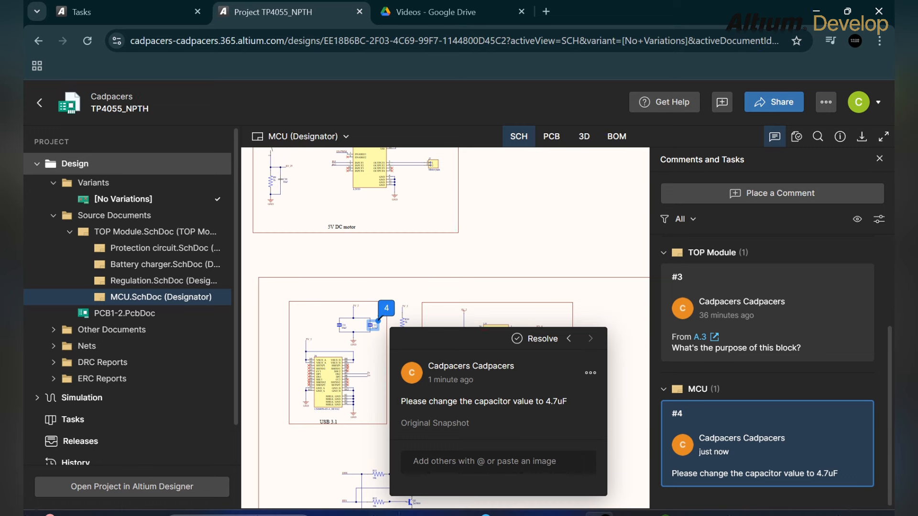
{"action": "left_click", "coordinate": [536, 339]}
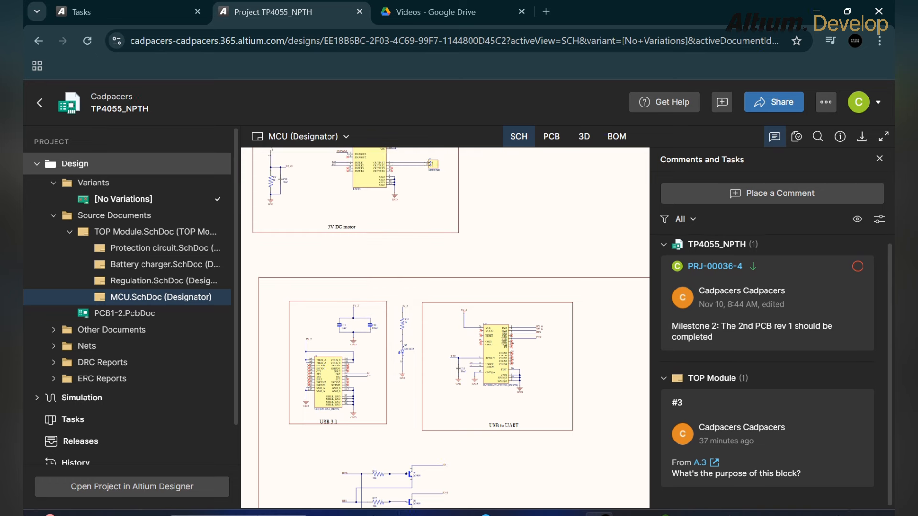
- Try setting Milestone 2 task PRJ-00036-4 to Resolved, and resolve comment #3 on TOP Module
{"action": "left_click", "coordinate": [853, 280]}
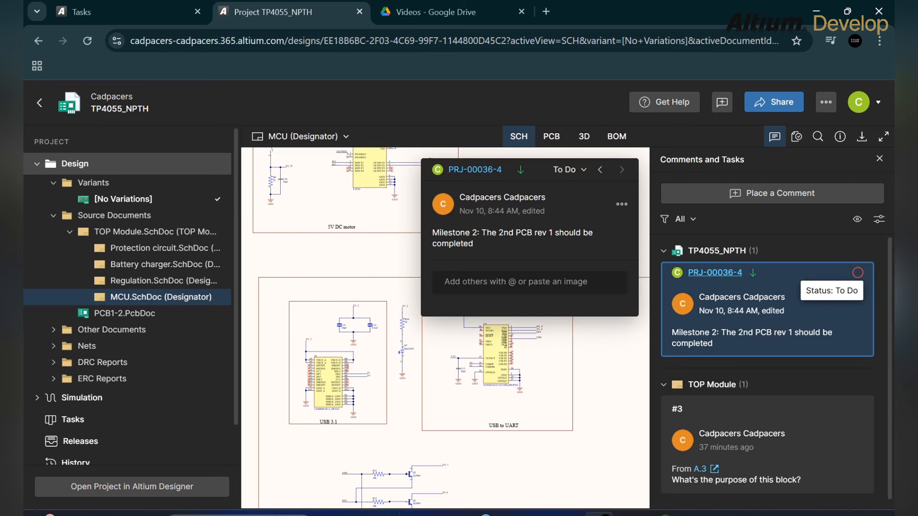
{"action": "left_click", "coordinate": [858, 273]}
{"action": "left_click", "coordinate": [857, 273]}
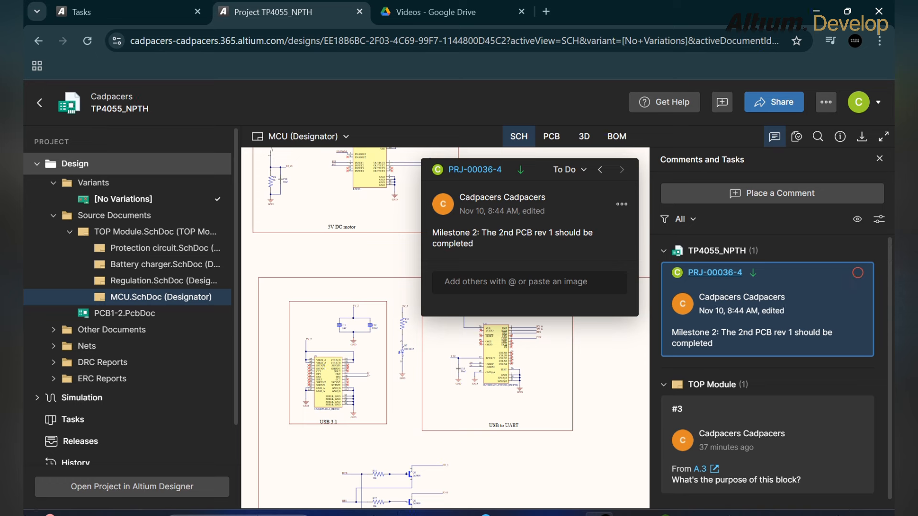
{"action": "left_click", "coordinate": [569, 170]}
{"action": "left_click", "coordinate": [576, 234]}
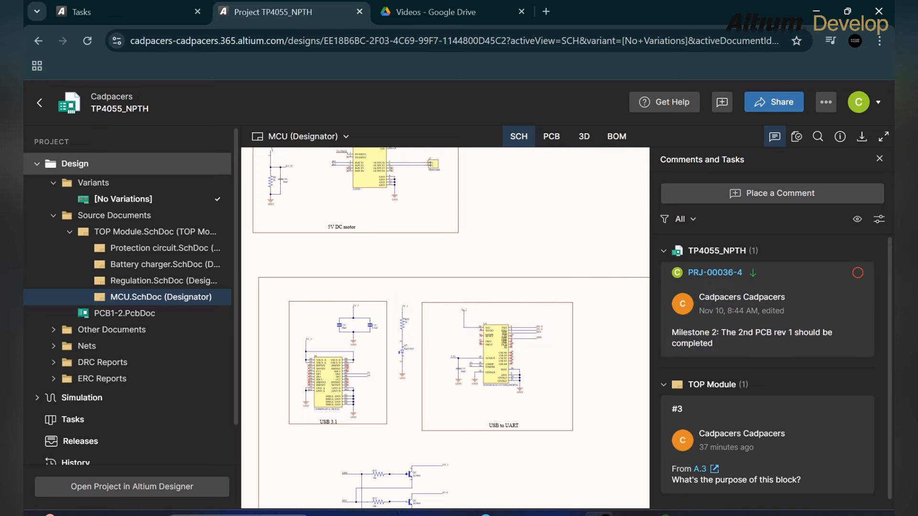
{"action": "scroll", "coordinate": [767, 303], "scroll_direction": "down", "scroll_amount": 1}
{"action": "left_click", "coordinate": [714, 266]}
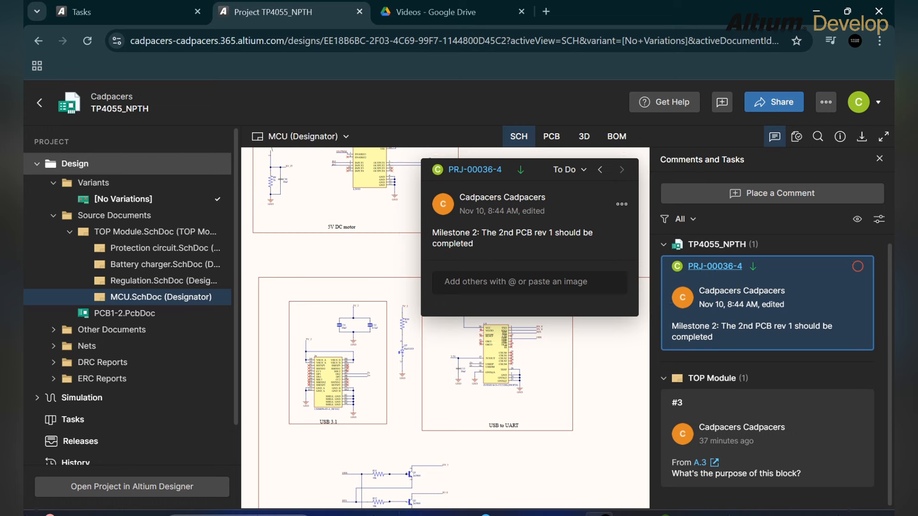
{"action": "left_click", "coordinate": [569, 170]}
{"action": "left_click", "coordinate": [580, 235]}
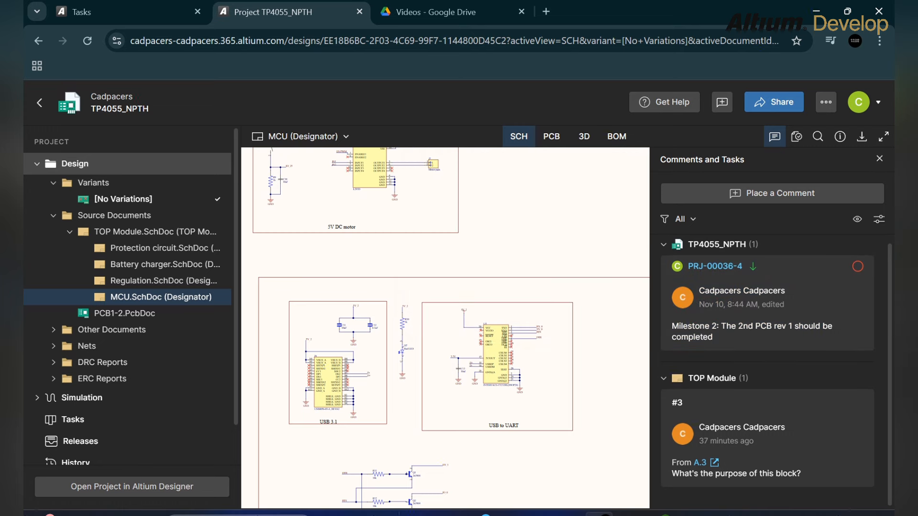
{"action": "left_click", "coordinate": [767, 438]}
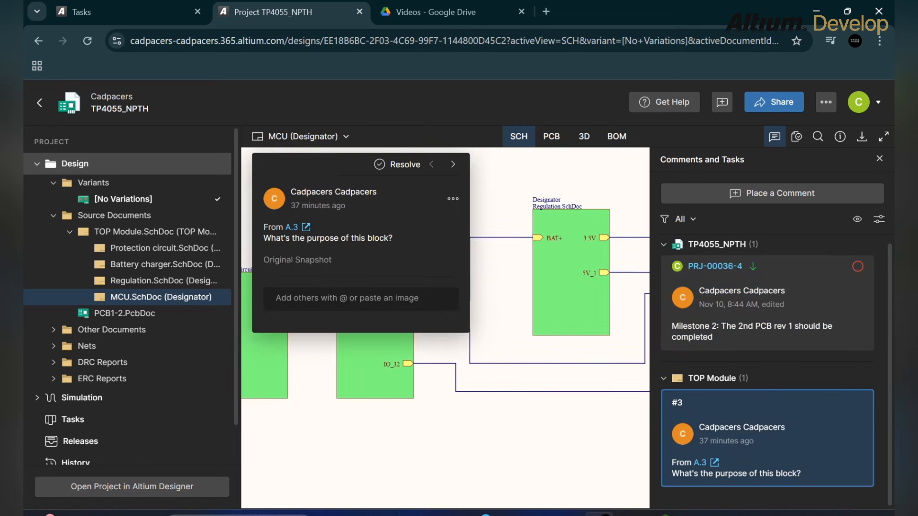
{"action": "left_click", "coordinate": [400, 277]}
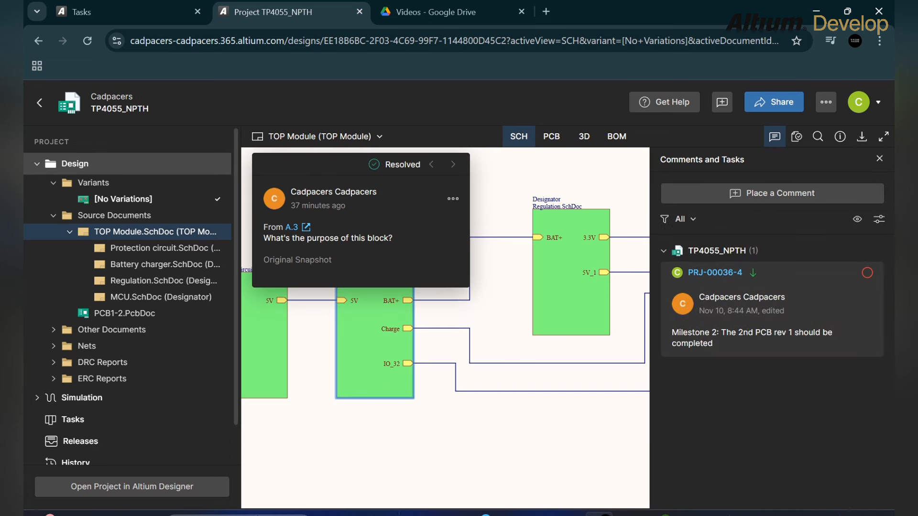
- Reopen the Milestone 2 task's status choices and dismiss them, leaving it at To Do
{"action": "left_click", "coordinate": [714, 273]}
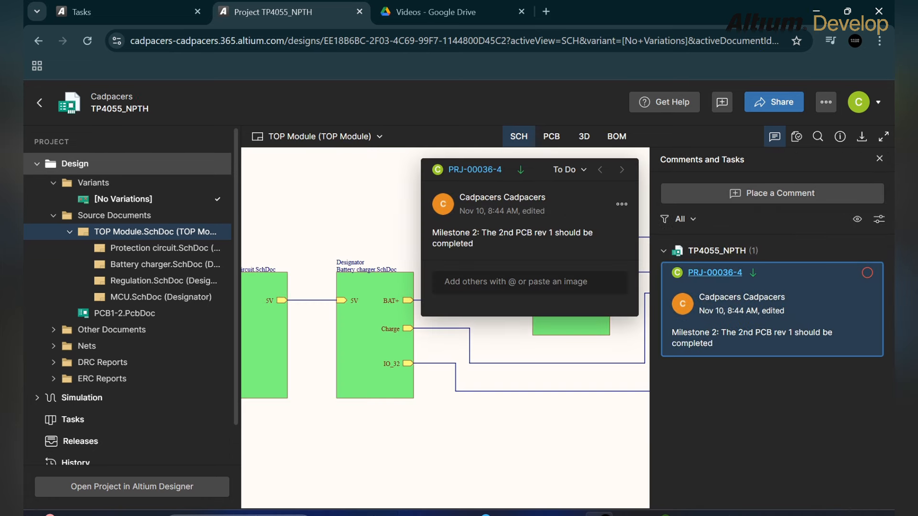
{"action": "left_click", "coordinate": [567, 170]}
{"action": "left_click", "coordinate": [577, 231]}
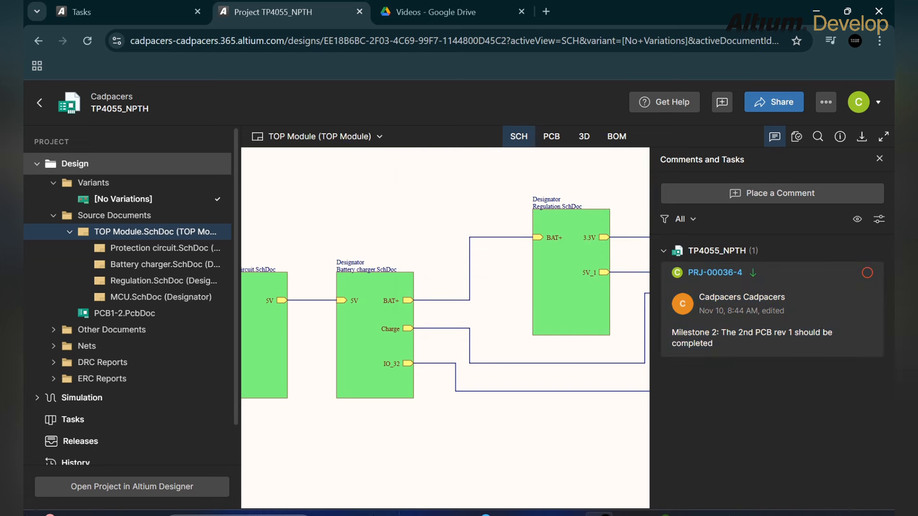
{"action": "left_click", "coordinate": [856, 287]}
{"action": "left_click", "coordinate": [622, 204]}
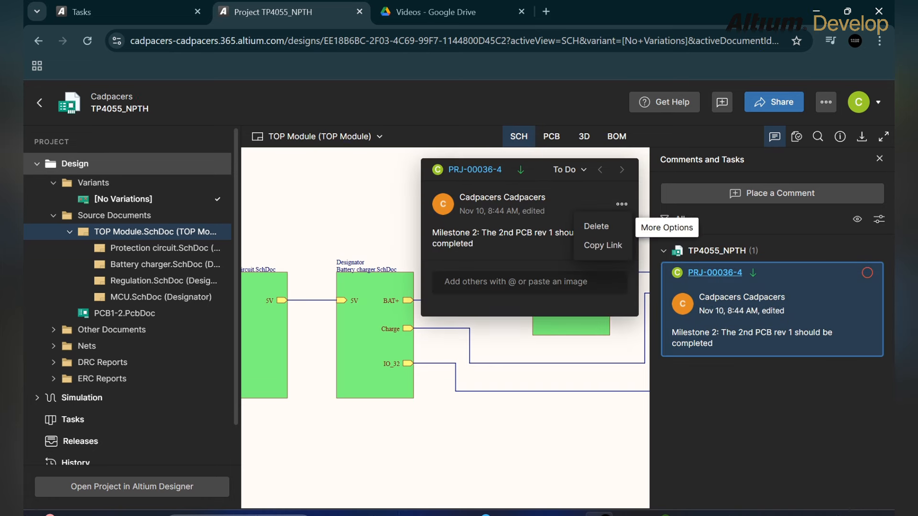
{"action": "left_click", "coordinate": [568, 170]}
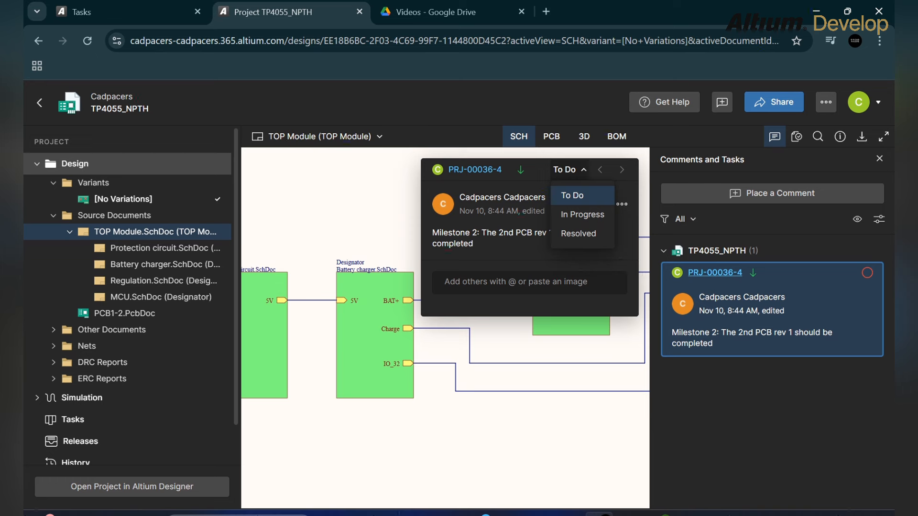
{"action": "key", "text": "Escape"}
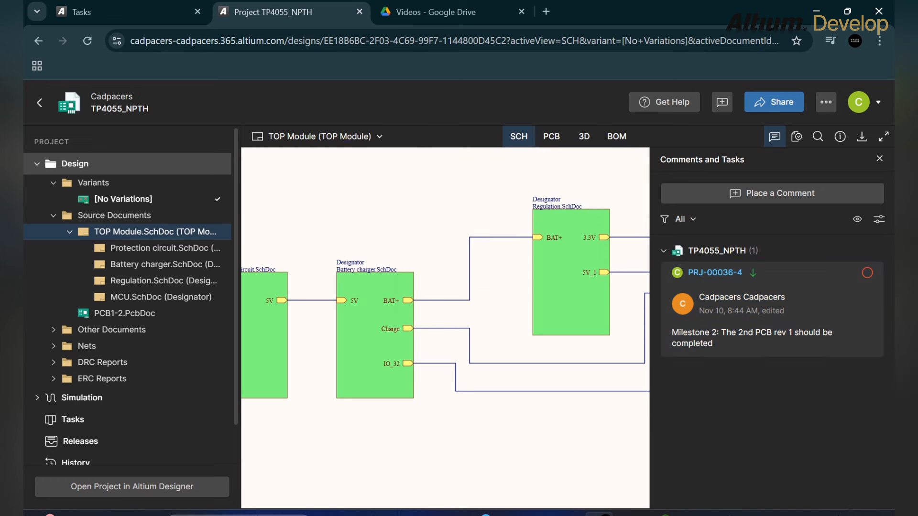
- Search the design for C1 and jump to the capacitor on its schematic sheet
{"action": "key", "text": "ctrl+f"}
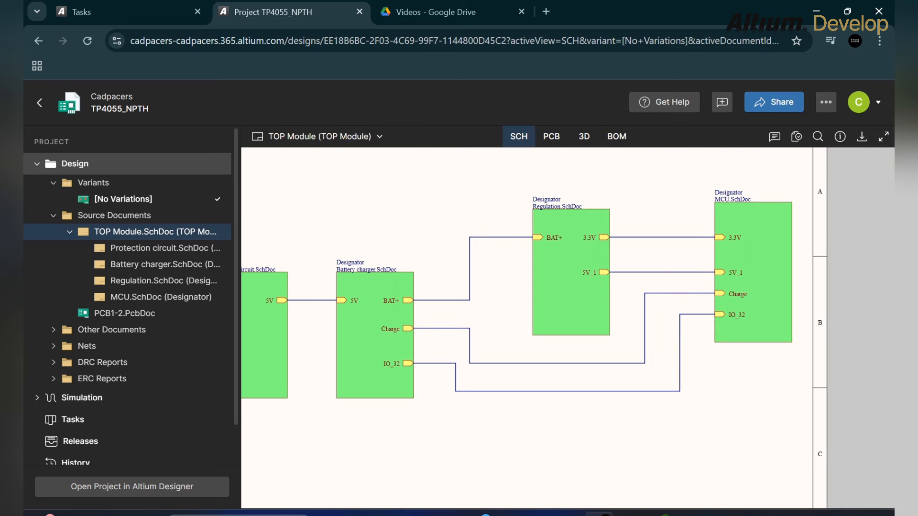
{"action": "type", "text": "C1"}
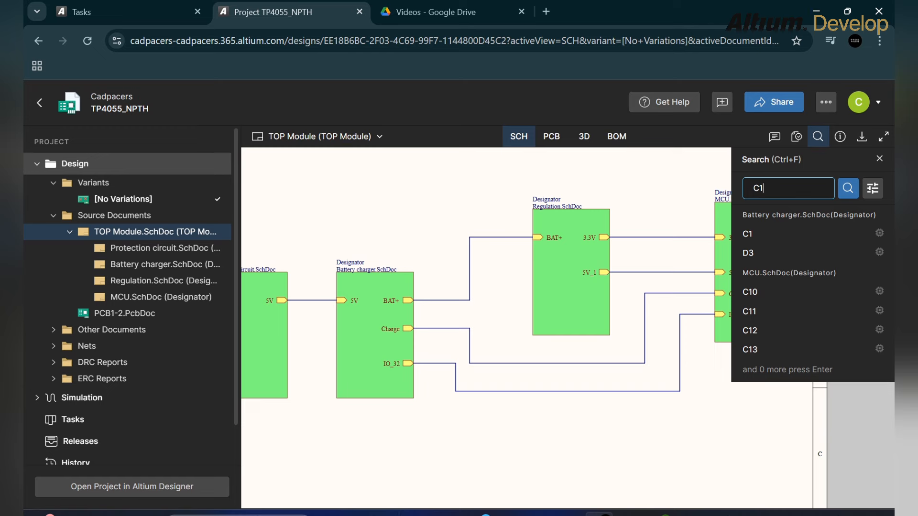
{"action": "key", "text": "Down"}
{"action": "key", "text": "Return"}
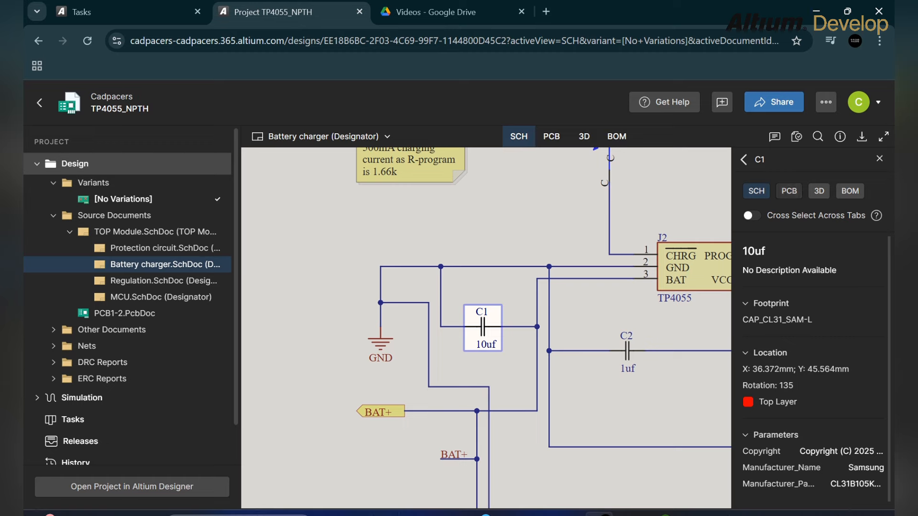
- Check C1 in the PCB, 3D and BOM views, then return to it on the schematic
{"action": "left_click", "coordinate": [789, 191]}
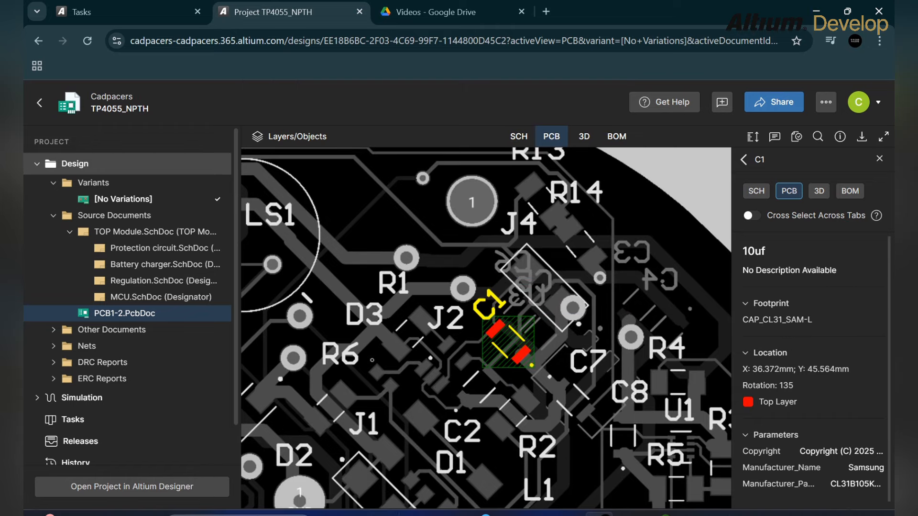
{"action": "left_click", "coordinate": [818, 191]}
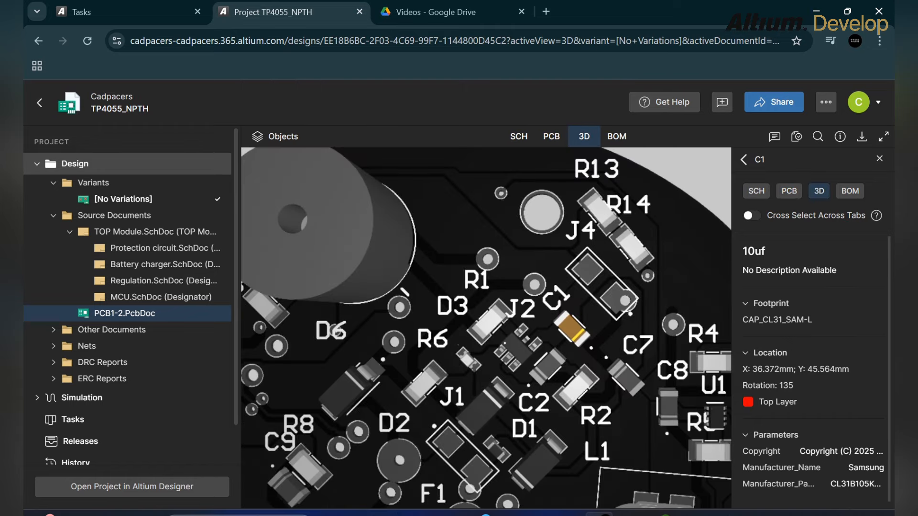
{"action": "left_click", "coordinate": [850, 191]}
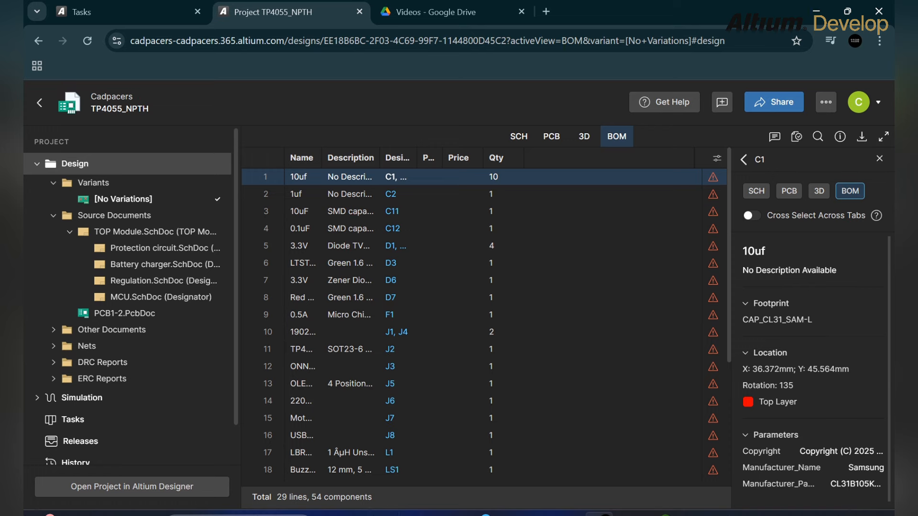
{"action": "left_click", "coordinate": [519, 136]}
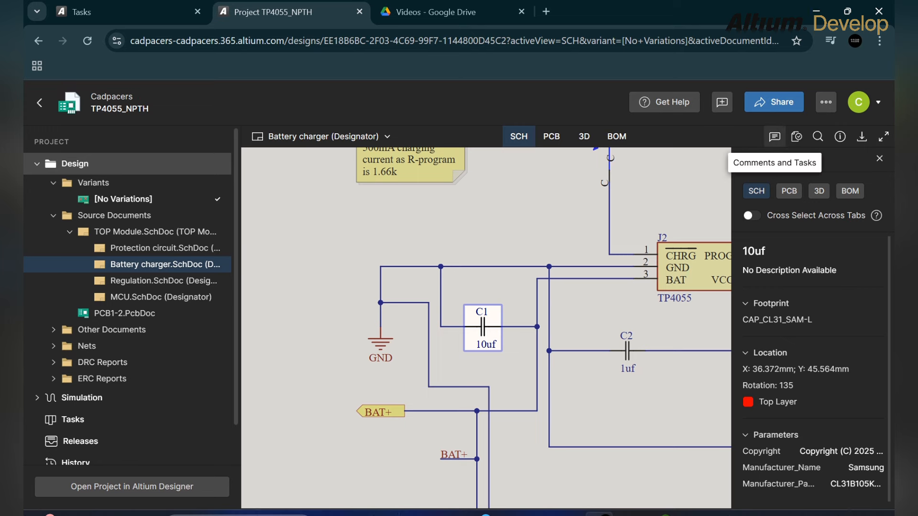
- Download the project schematic as 'Schematic PDF_[No Variations].pdf' from the Download panel
{"action": "left_click", "coordinate": [775, 137]}
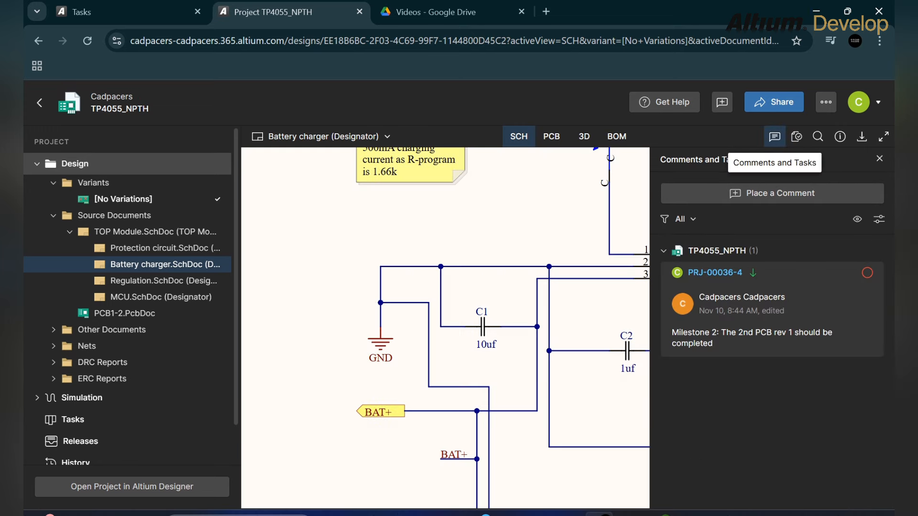
{"action": "left_click", "coordinate": [774, 137]}
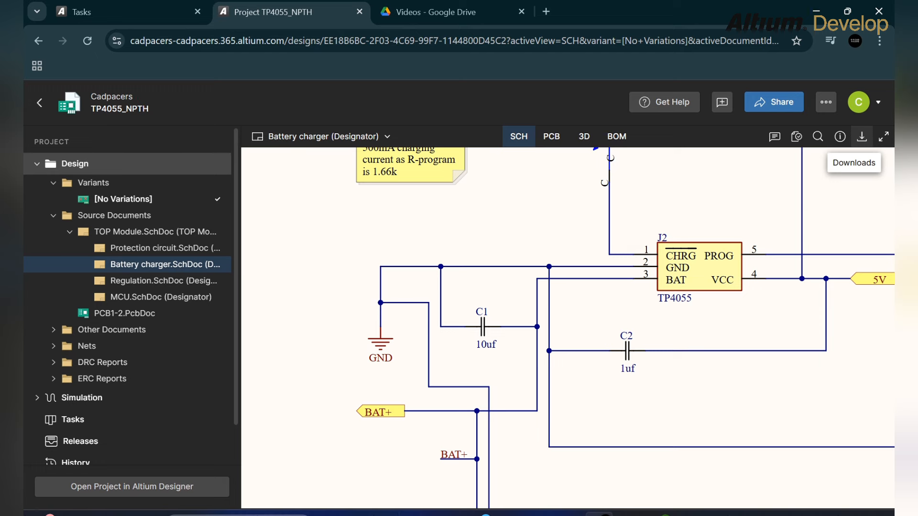
{"action": "left_click", "coordinate": [862, 137]}
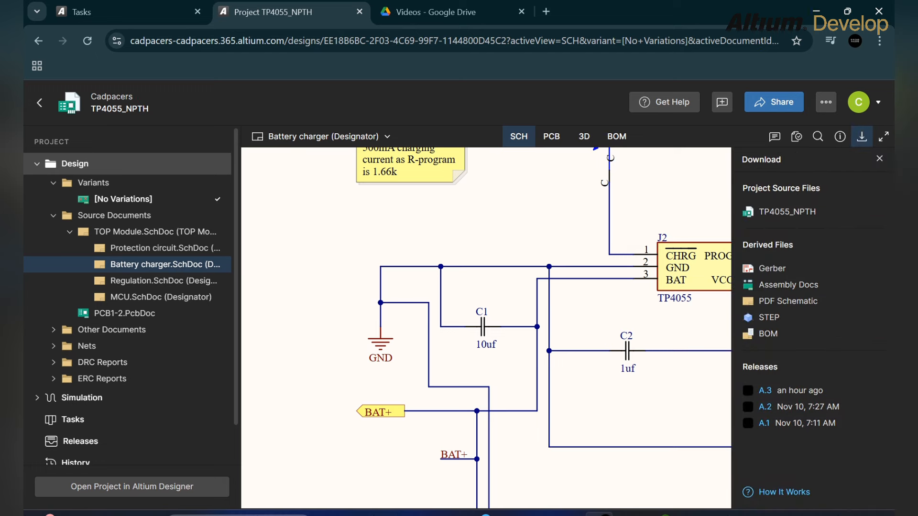
{"action": "mouse_move", "coordinate": [787, 212]}
{"action": "left_click", "coordinate": [877, 301]}
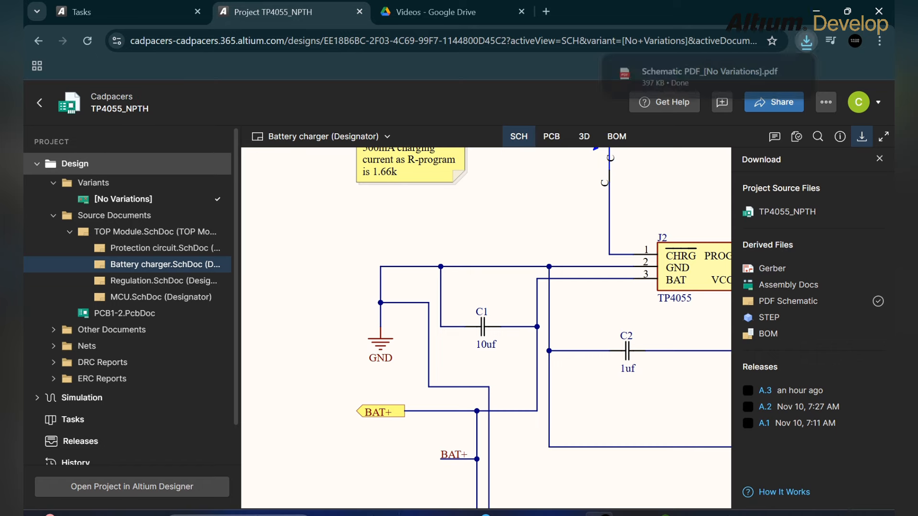
{"action": "left_click", "coordinate": [709, 76]}
{"action": "scroll", "coordinate": [453, 314], "scroll_direction": "down", "scroll_amount": 8}
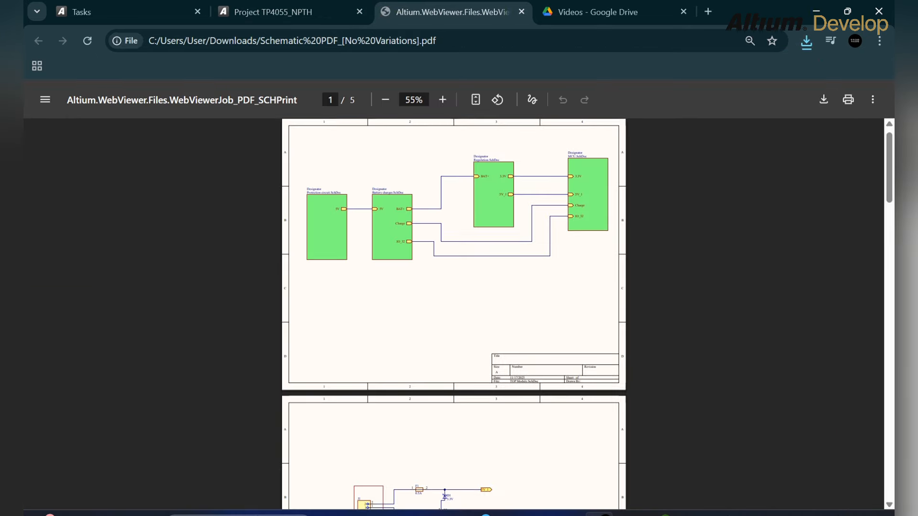
{"action": "scroll", "coordinate": [454, 314], "scroll_direction": "down", "scroll_amount": 15}
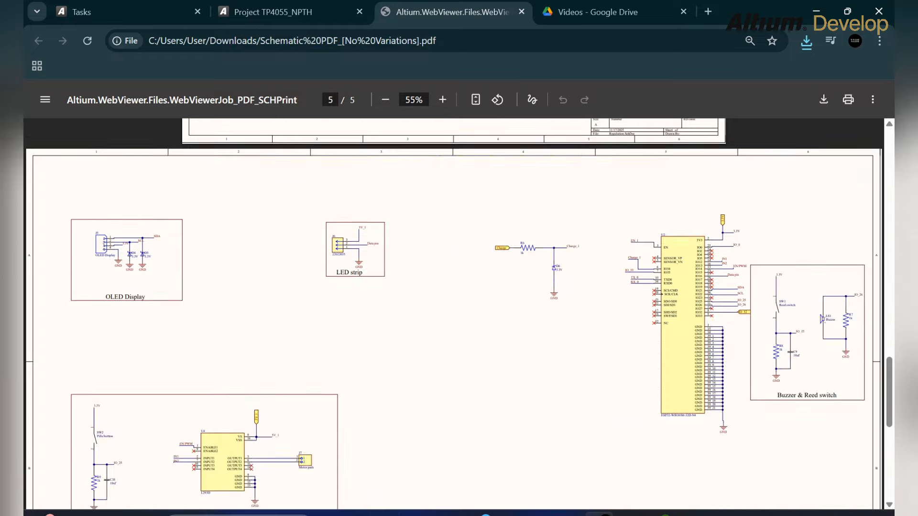
{"action": "scroll", "coordinate": [453, 313], "scroll_direction": "down", "scroll_amount": 4}
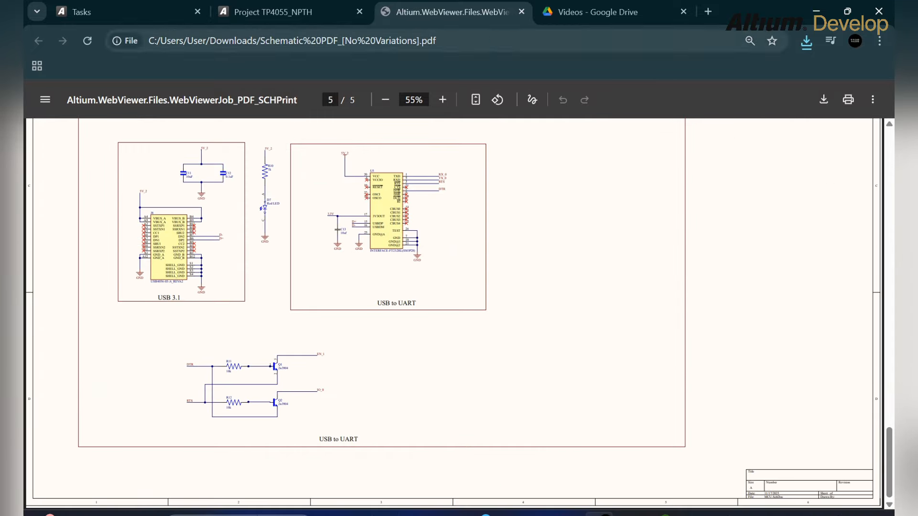
{"action": "left_click", "coordinate": [522, 12]}
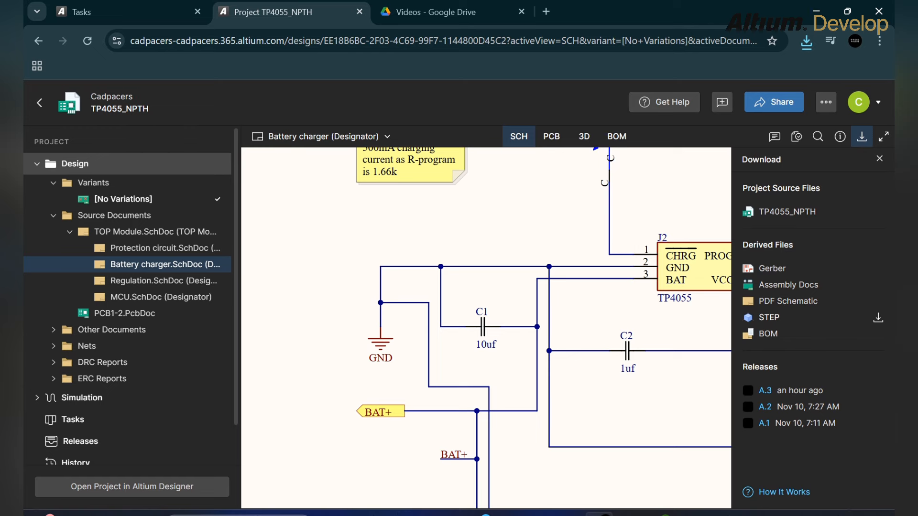
- On the Tasks dashboard, title task GEN-4 'Please change the capacitor C1 to 4.7uF'
{"action": "key", "text": "ctrl+shift+Tab"}
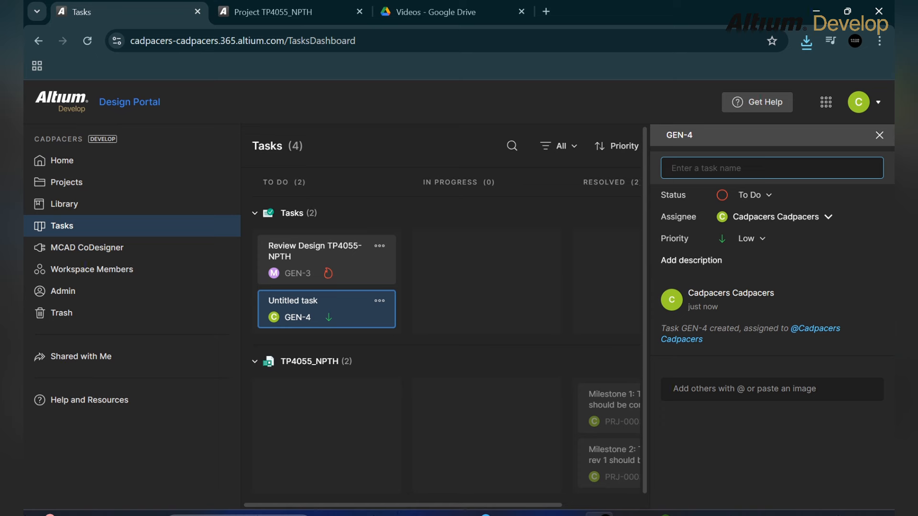
{"action": "type", "text": "Please change tjhe"}
{"action": "key", "text": "BackSpace"}
{"action": "key", "text": "BackSpace"}
{"action": "type", "text": "he ca"}
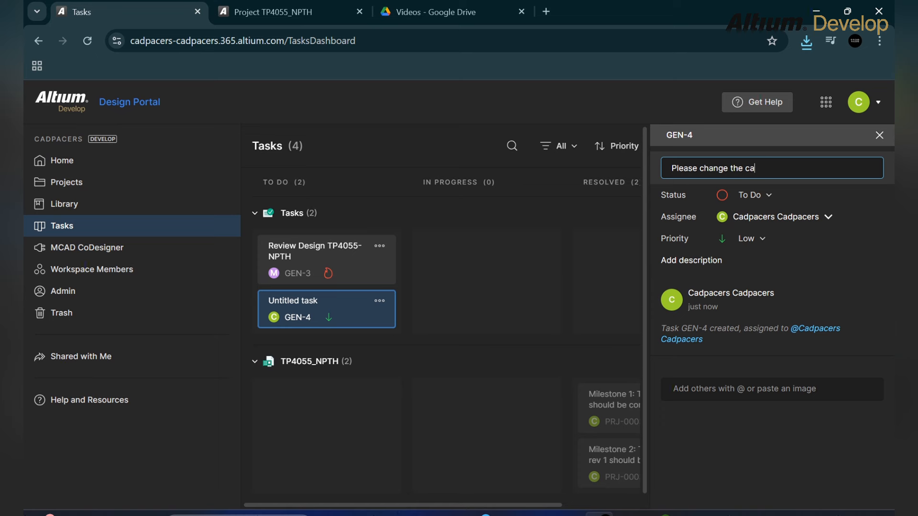
{"action": "type", "text": "pacitor C1 to 4.7uF"}
{"action": "key", "text": "BackSpace"}
{"action": "key", "text": "BackSpace"}
{"action": "key", "text": "BackSpace"}
{"action": "key", "text": "BackSpace"}
{"action": "key", "text": "BackSpace"}
{"action": "key", "text": "BackSpace"}
{"action": "key", "text": "BackSpace"}
{"action": "type", "text": "o 10"}
{"action": "key", "text": "BackSpace"}
{"action": "key", "text": "BackSpace"}
{"action": "type", "text": "4.7uF"}
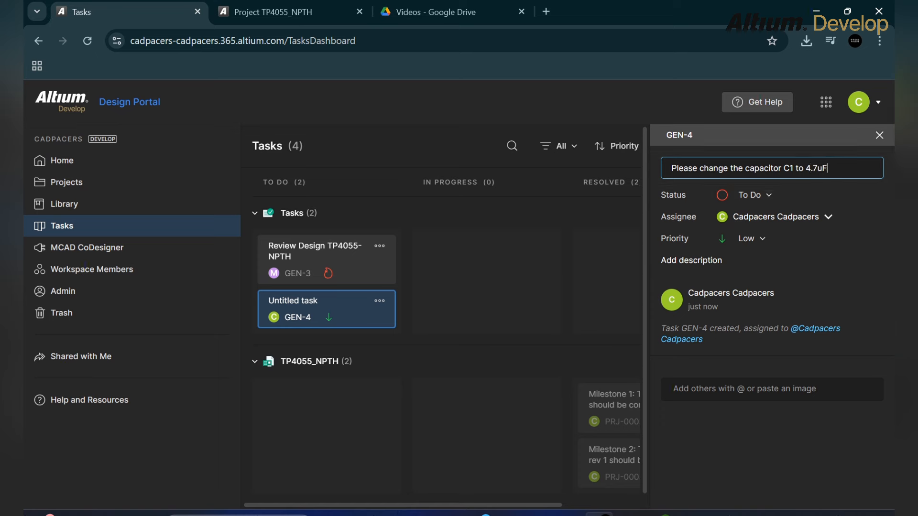
{"action": "key", "text": "Return"}
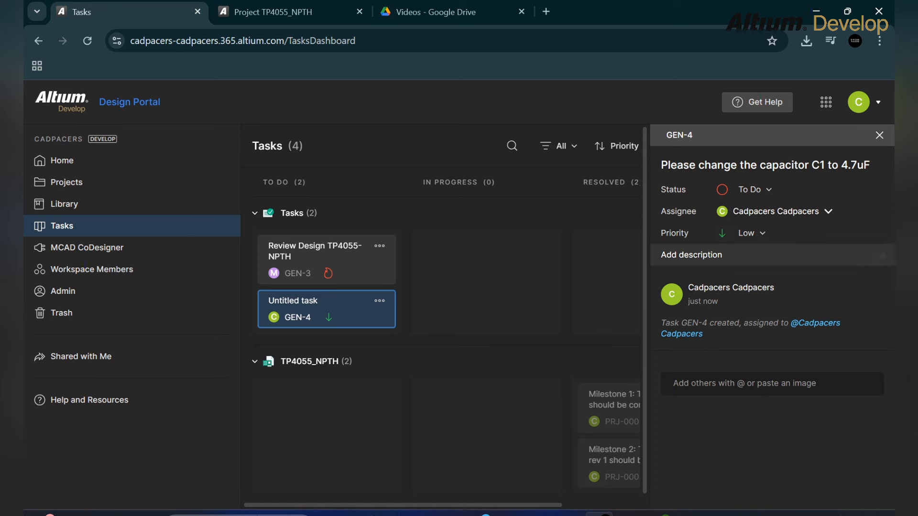
- Give GEN-4 Highest priority, then toggle the project's Comments and Tasks list
{"action": "left_click", "coordinate": [747, 232]}
{"action": "left_click", "coordinate": [738, 311]}
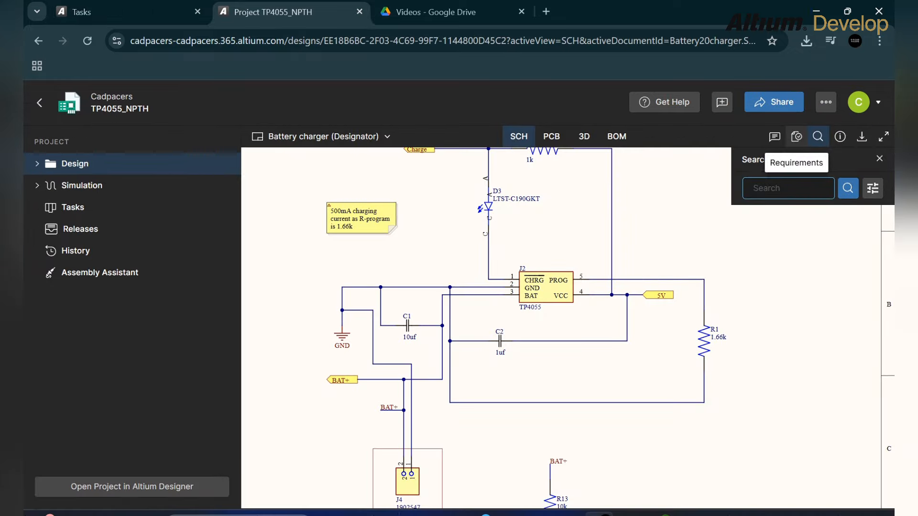
{"action": "left_click", "coordinate": [775, 137]}
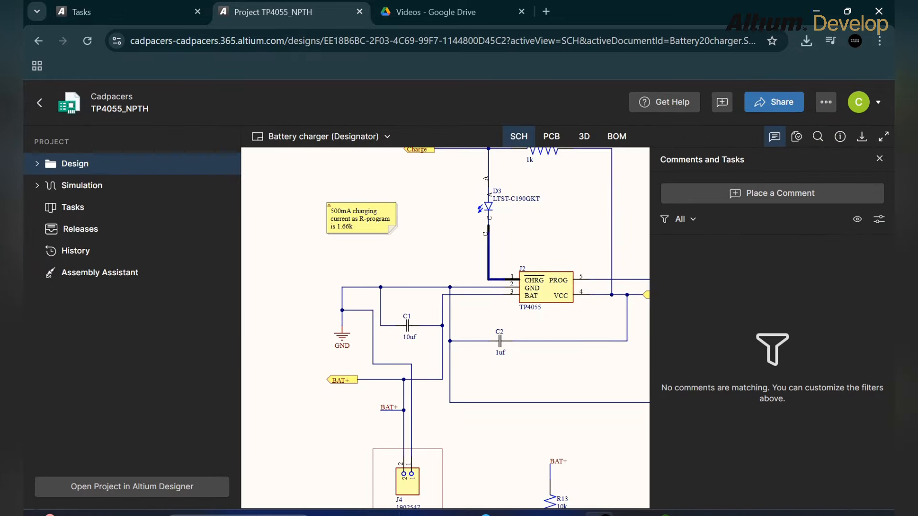
{"action": "left_click", "coordinate": [775, 136]}
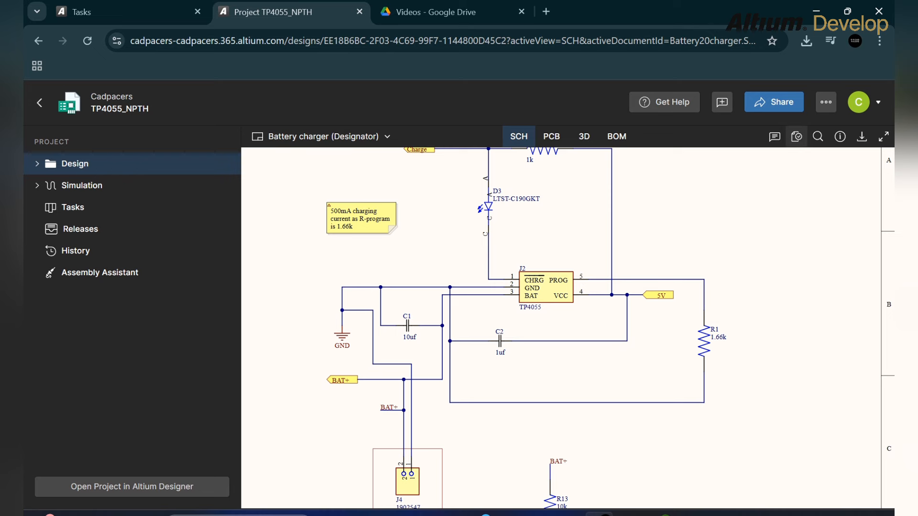
{"action": "left_click", "coordinate": [775, 137]}
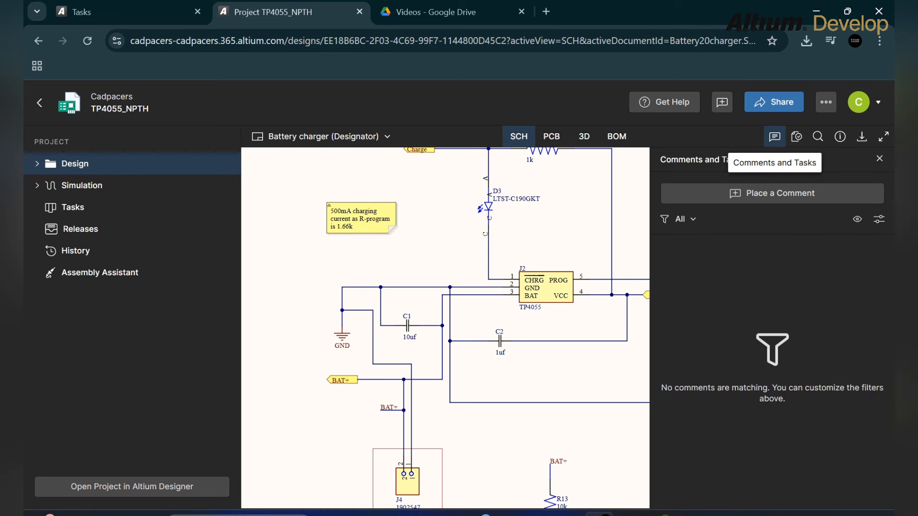
- Open the TP4055_NPTH project's Tasks board via History and add new task PRJ-00036-5
{"action": "left_click", "coordinate": [75, 251]}
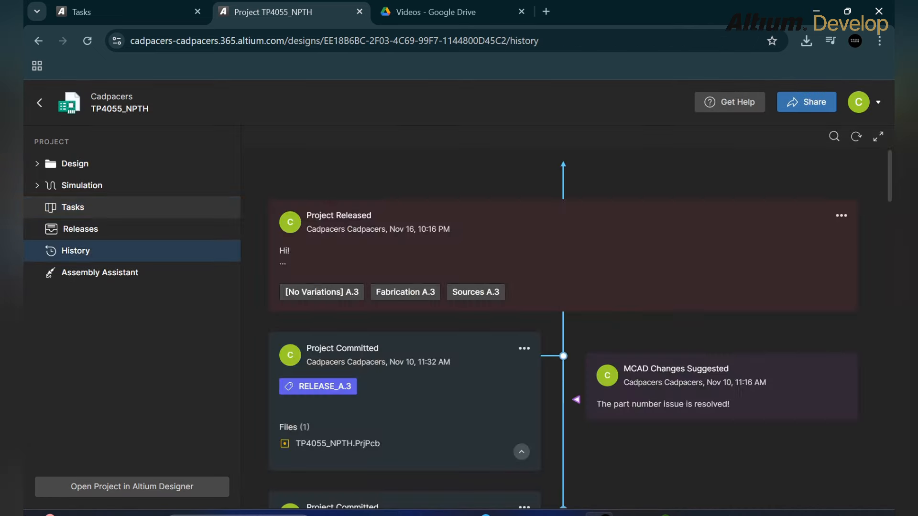
{"action": "left_click", "coordinate": [73, 207]}
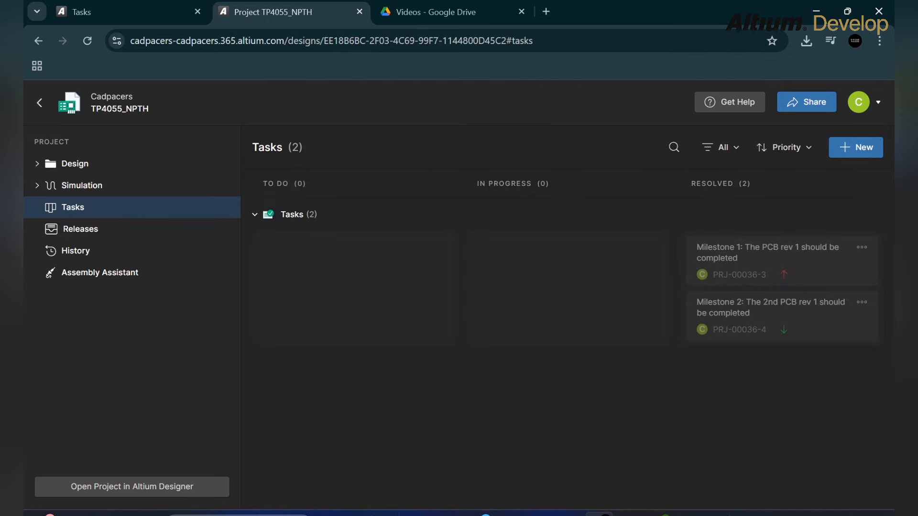
{"action": "left_click", "coordinate": [855, 148]}
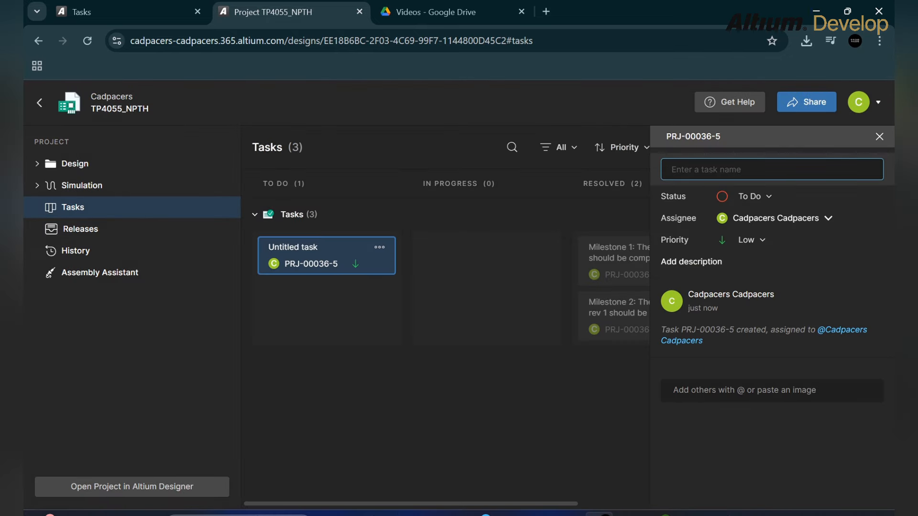
- Title the task 'Please change the capacitor C1 to 4.7uF'
{"action": "type", "text": "Plese"}
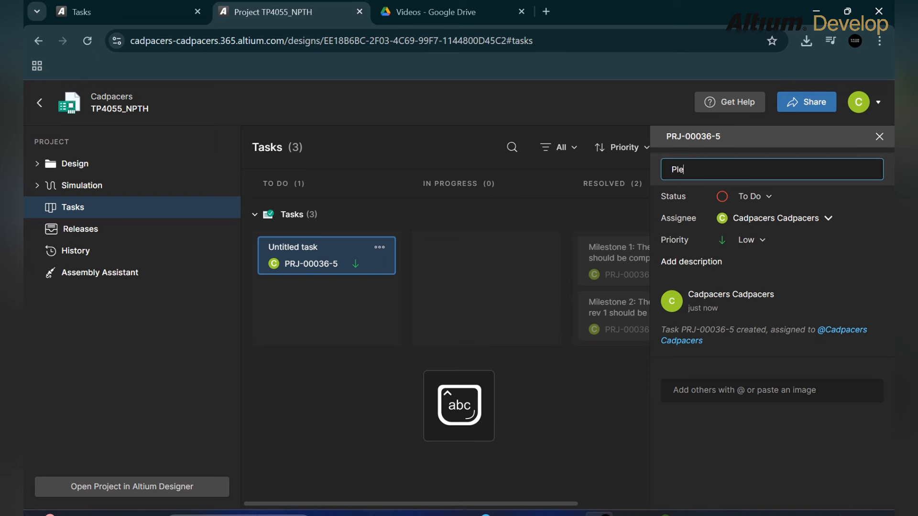
{"action": "key", "text": "BackSpace"}
{"action": "key", "text": "BackSpace"}
{"action": "type", "text": "ase change he"}
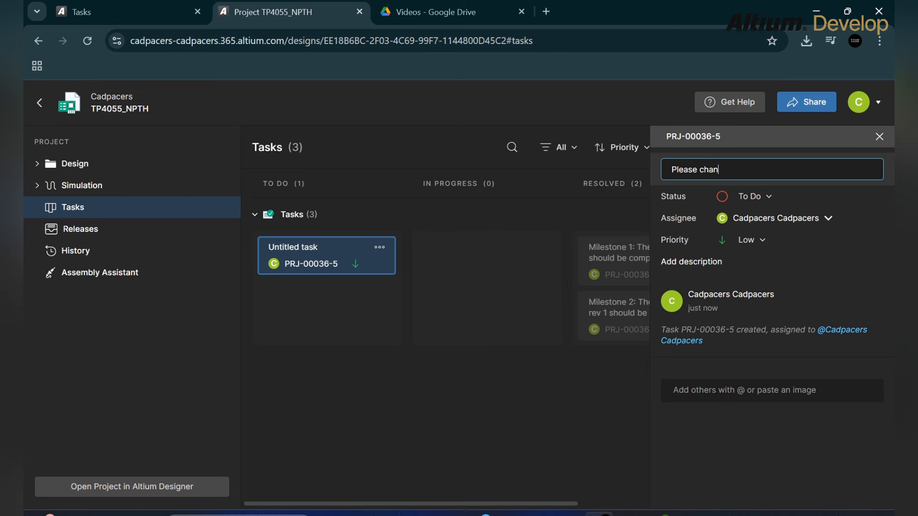
{"action": "key", "text": "BackSpace"}
{"action": "key", "text": "BackSpace"}
{"action": "type", "text": "the cp"}
{"action": "type", "text": "paci"}
{"action": "type", "text": "tor "}
{"action": "type", "text": "C1 to 4"}
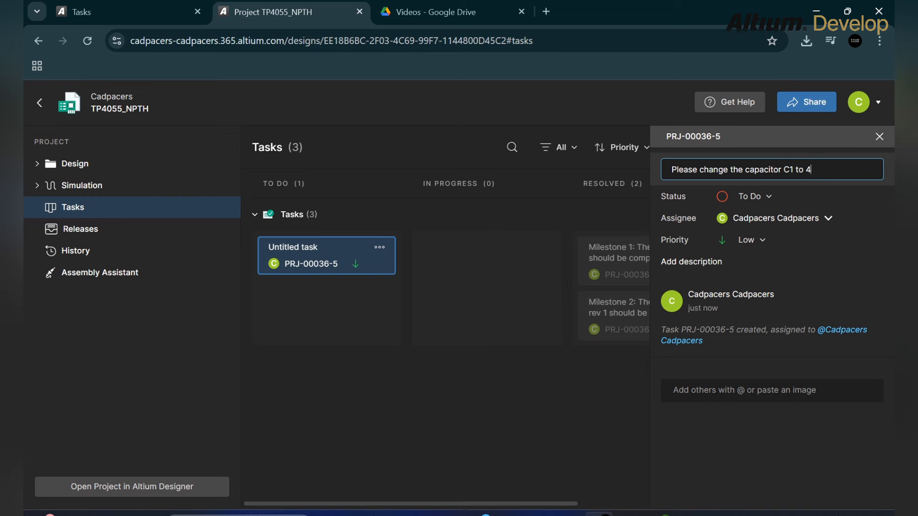
{"action": "type", "text": ".7uF"}
- Set the task priority to Highest and close the task details
{"action": "left_click", "coordinate": [747, 239]}
{"action": "left_click", "coordinate": [738, 312]}
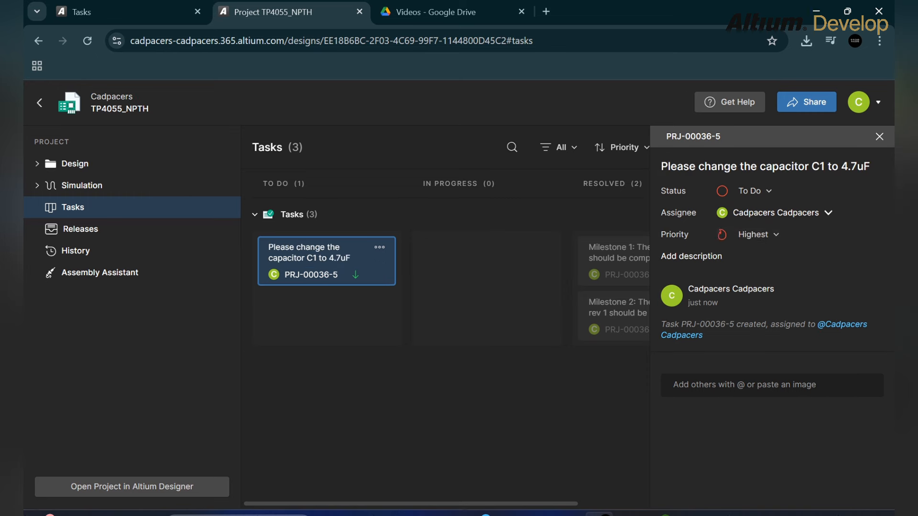
{"action": "key", "text": "Escape"}
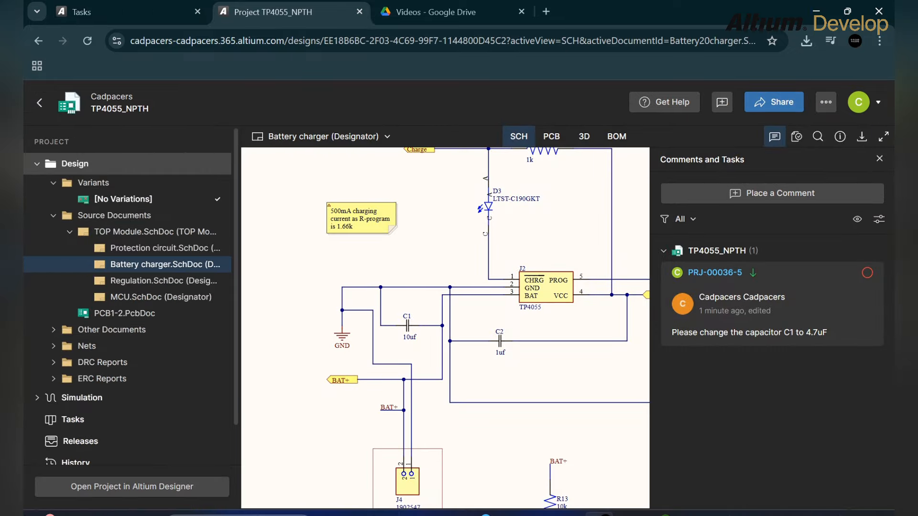
- View the task's comment pinned on the Battery charger schematic
{"action": "left_click", "coordinate": [772, 303]}
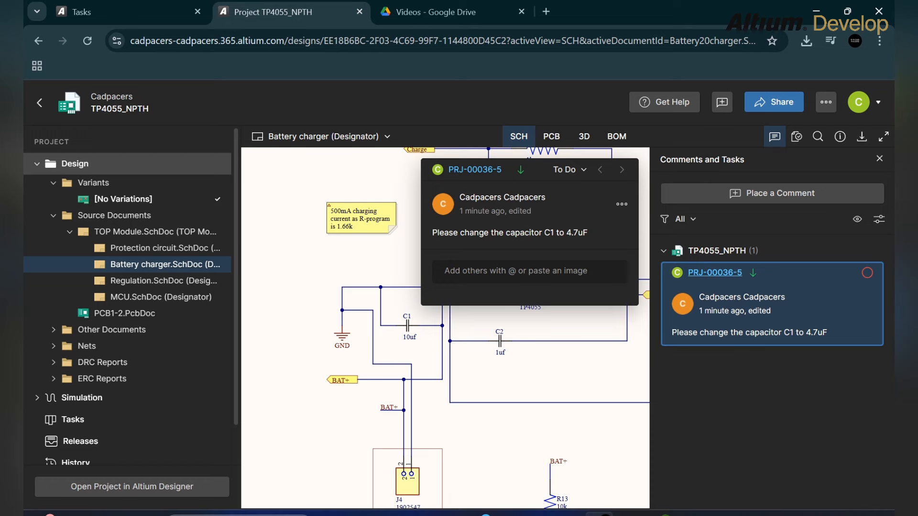
{"action": "left_click", "coordinate": [399, 306]}
{"action": "scroll", "coordinate": [399, 306], "scroll_direction": "down", "scroll_amount": 3}
{"action": "scroll", "coordinate": [450, 225], "scroll_direction": "up", "scroll_amount": 2}
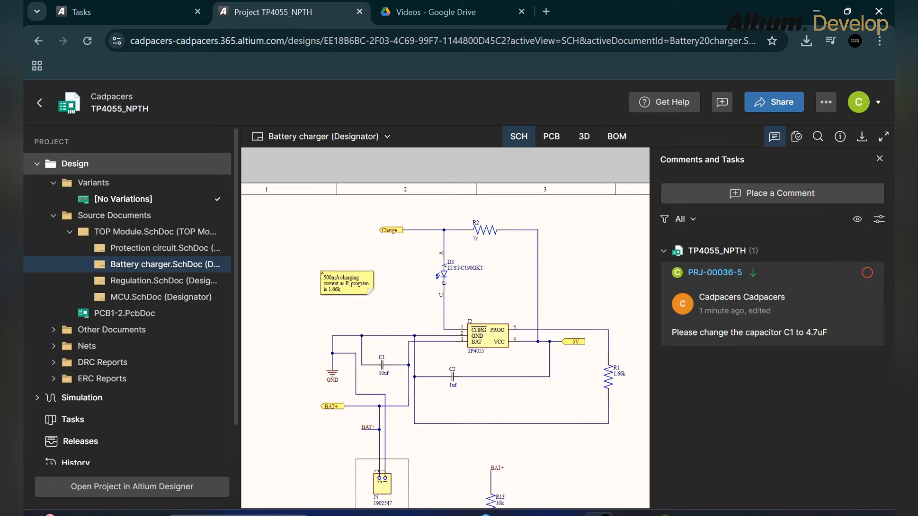
{"action": "scroll", "coordinate": [478, 239], "scroll_direction": "down", "scroll_amount": 2}
{"action": "scroll", "coordinate": [344, 364], "scroll_direction": "up", "scroll_amount": 2}
- Search the schematic for C1 to check its current 10uf value, then switch to Altium Designer
{"action": "left_click", "coordinate": [818, 136]}
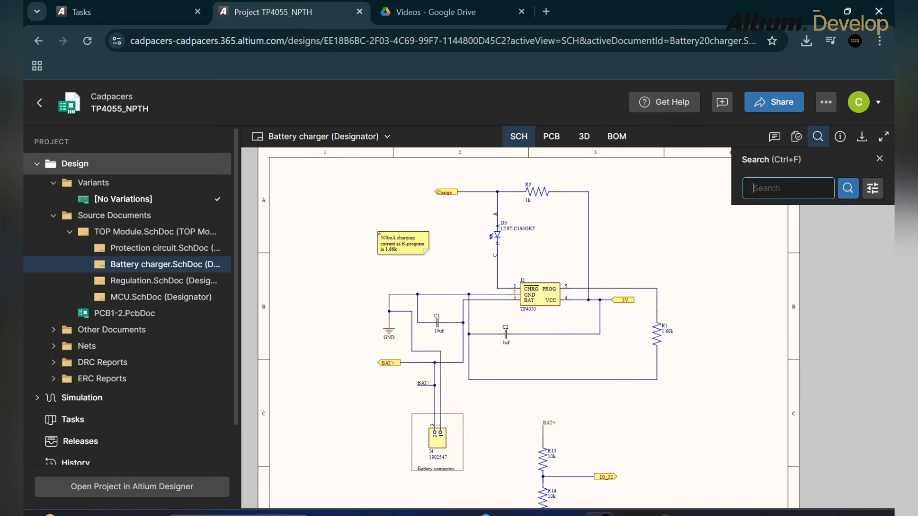
{"action": "type", "text": "C1"}
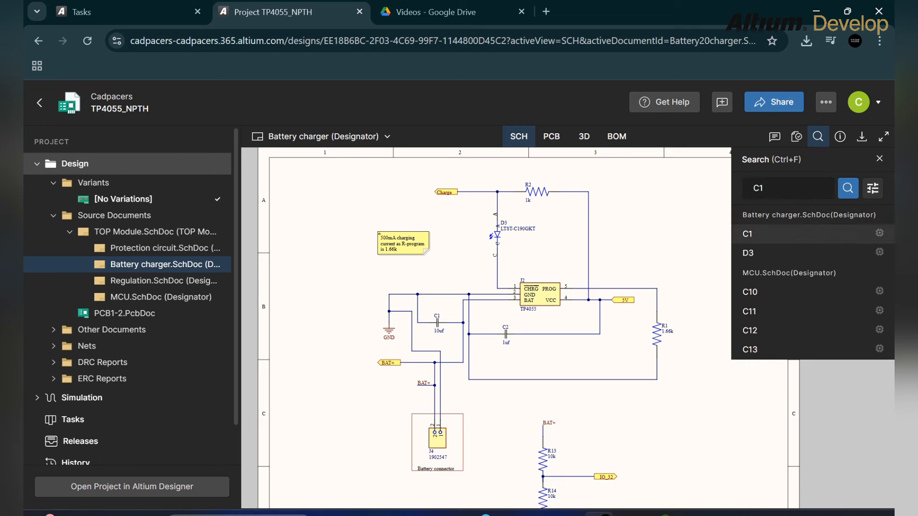
{"action": "left_click", "coordinate": [765, 234]}
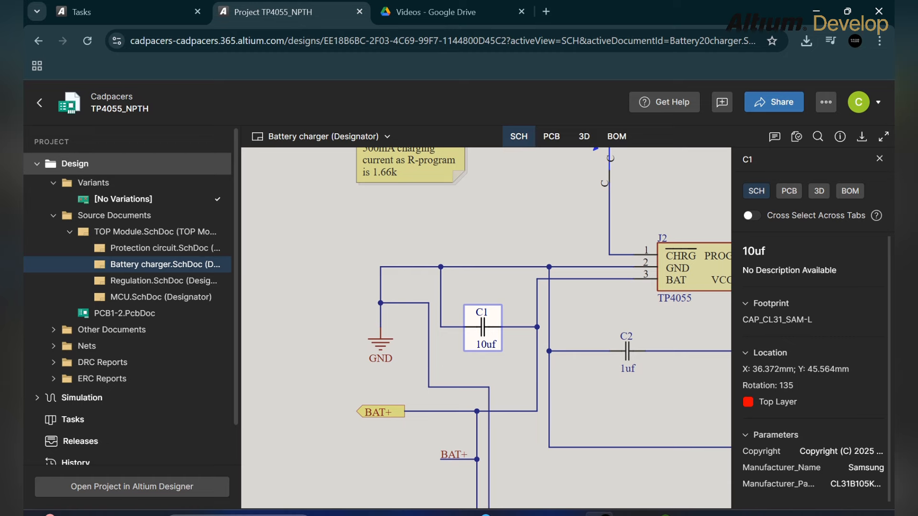
{"action": "key", "text": "Escape"}
{"action": "left_click", "coordinate": [483, 327]}
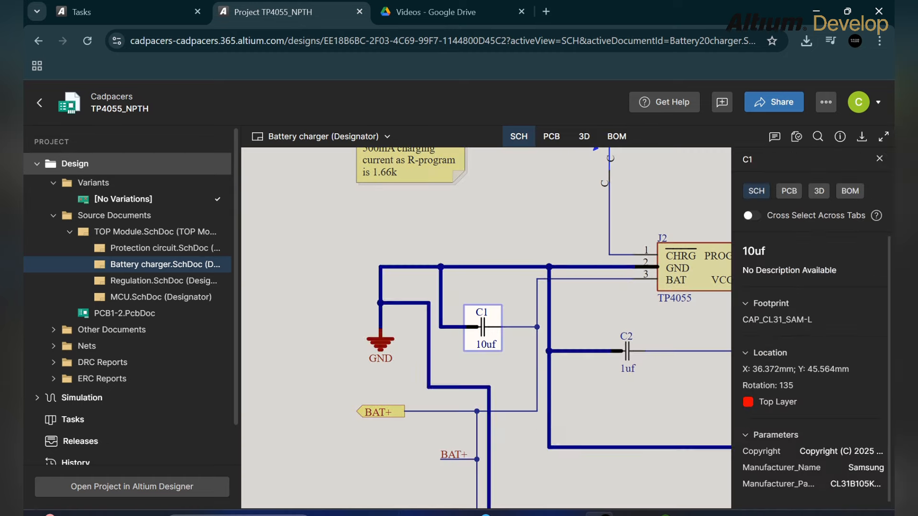
{"action": "key", "text": "Escape"}
{"action": "left_click", "coordinate": [629, 514]}
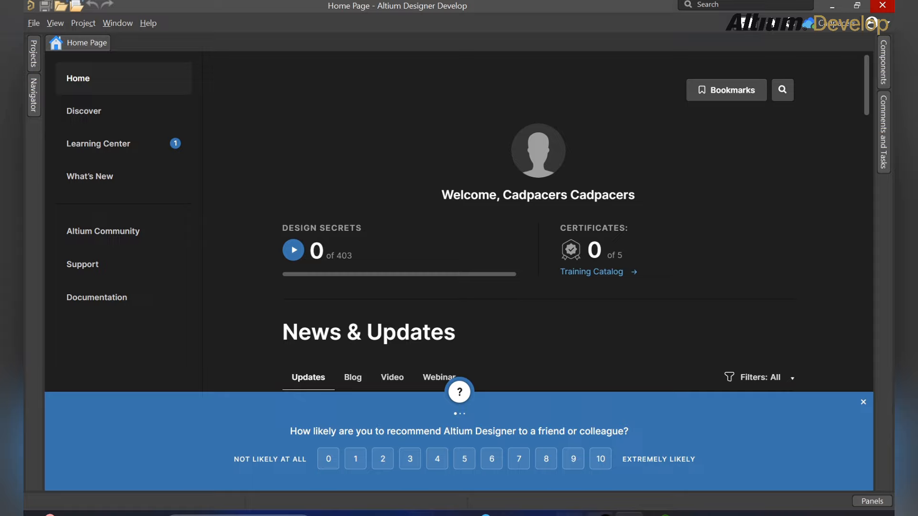
- Open the TP4055_NPTH project in Altium Designer and open Protection circuit.SchDoc
{"action": "left_click", "coordinate": [600, 513]}
{"action": "left_click", "coordinate": [132, 486]}
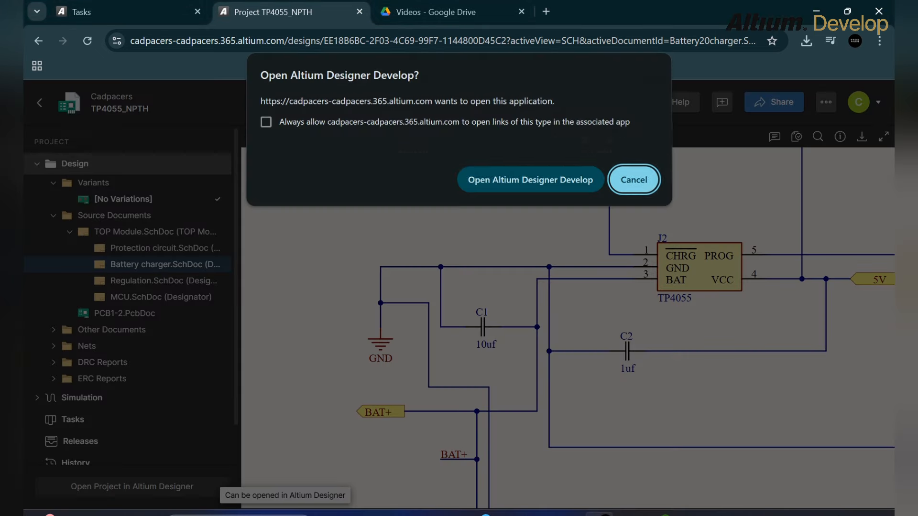
{"action": "left_click", "coordinate": [530, 180]}
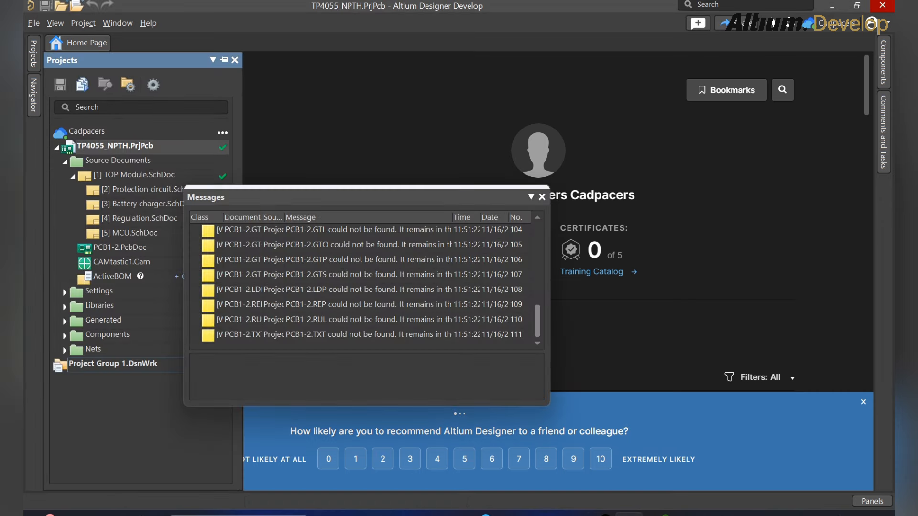
{"action": "left_click", "coordinate": [531, 196]}
{"action": "left_click", "coordinate": [542, 197]}
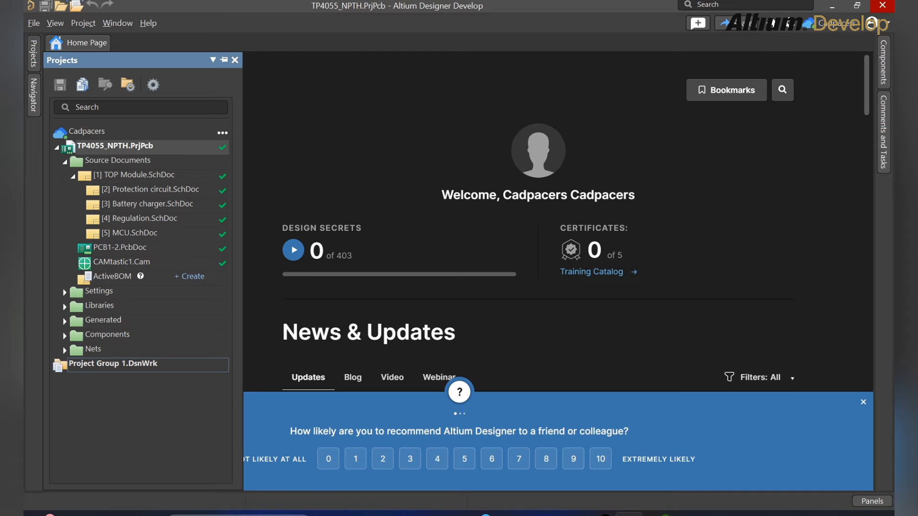
{"action": "double_click", "coordinate": [150, 190]}
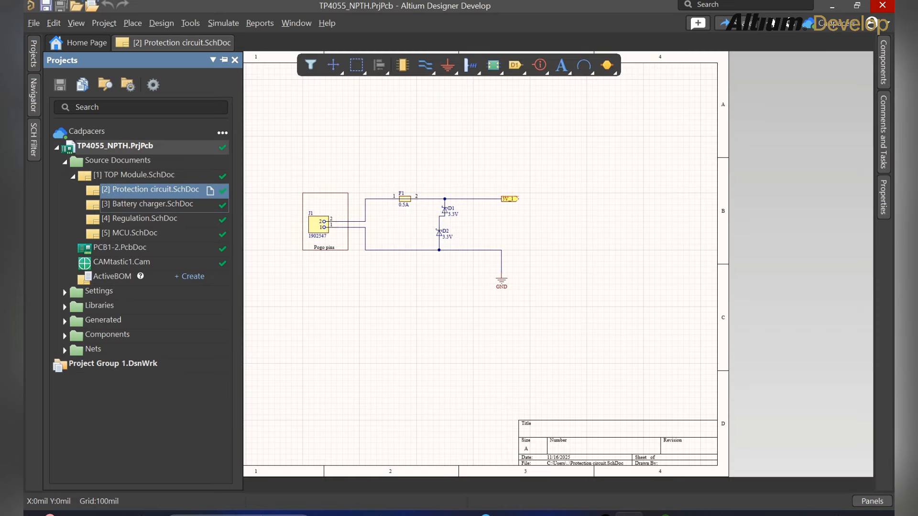
- On Battery charger.SchDoc, change capacitor C1's value from 10uf to 4.7uF
{"action": "double_click", "coordinate": [147, 204]}
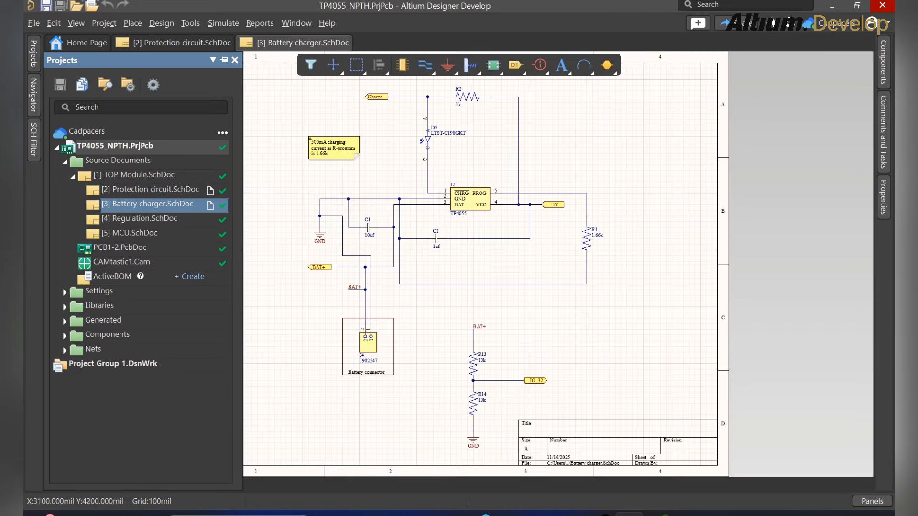
{"action": "scroll", "coordinate": [367, 239], "scroll_direction": "up", "scroll_amount": 1}
{"action": "scroll", "coordinate": [367, 253], "scroll_direction": "up", "scroll_amount": 4, "text": "ctrl"}
{"action": "scroll", "coordinate": [363, 243], "scroll_direction": "up", "scroll_amount": 3, "text": "ctrl"}
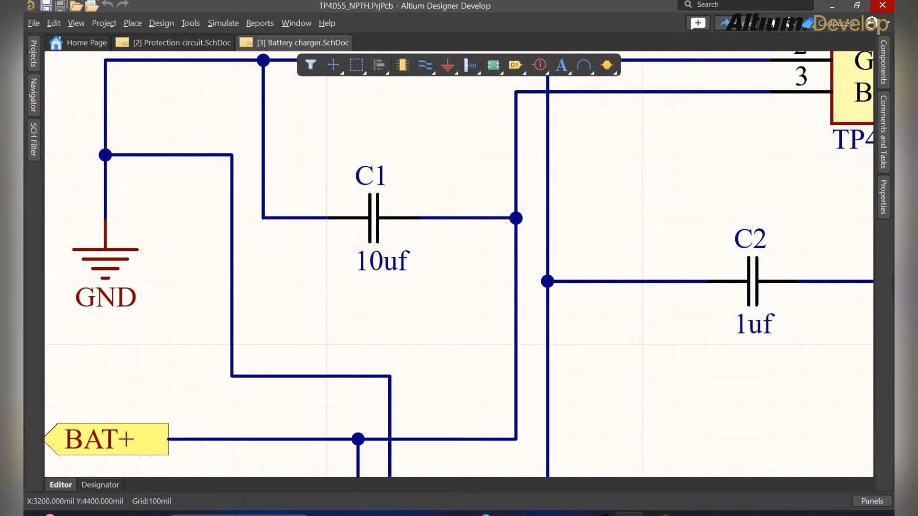
{"action": "left_click", "coordinate": [369, 228]}
{"action": "double_click", "coordinate": [390, 218]}
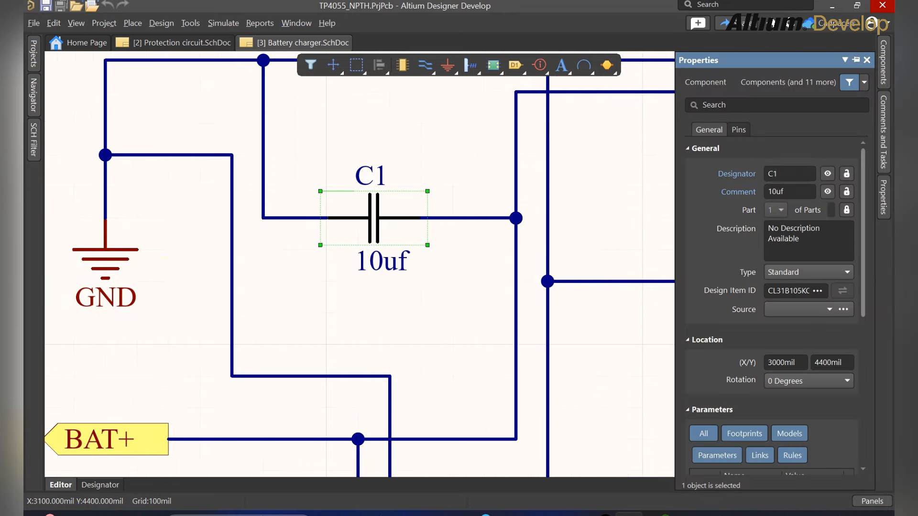
{"action": "left_click", "coordinate": [789, 192]}
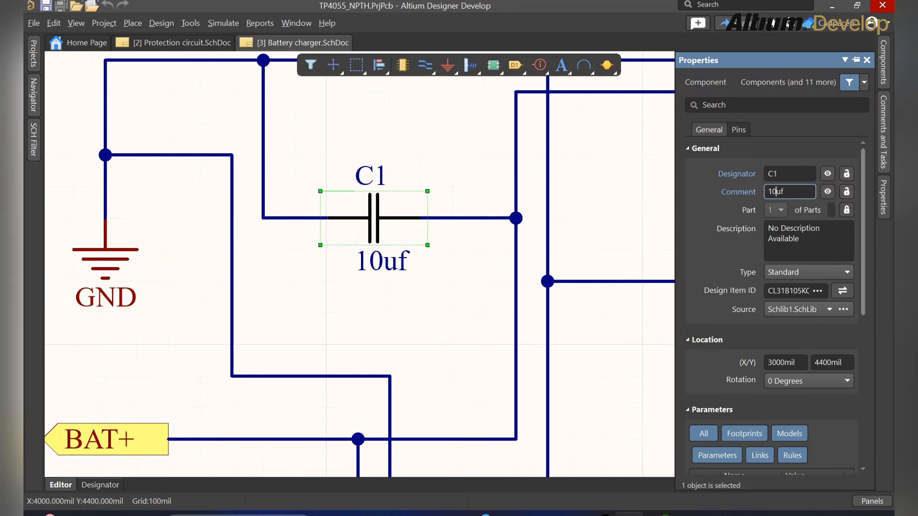
{"action": "type", "text": "4.7uF"}
{"action": "left_click", "coordinate": [485, 155]}
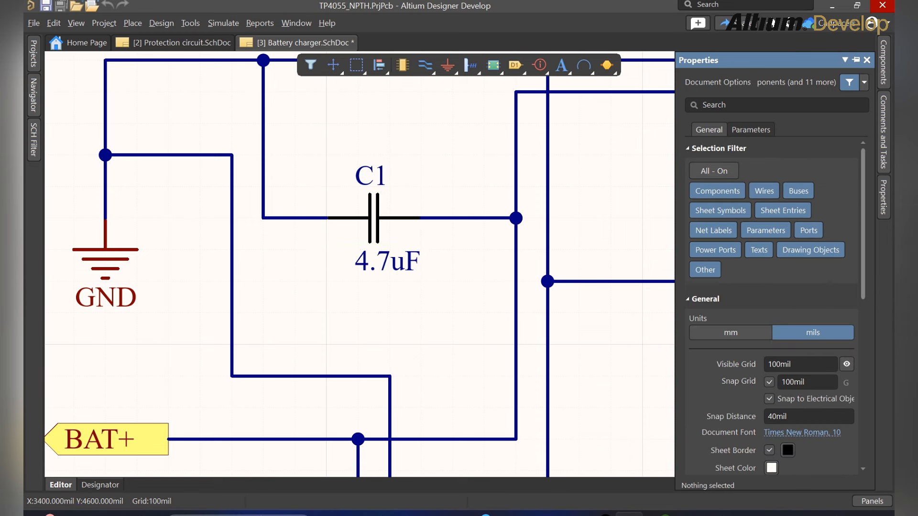
- Save the schematic and save the project to the server
{"action": "key", "text": "ctrl+s"}
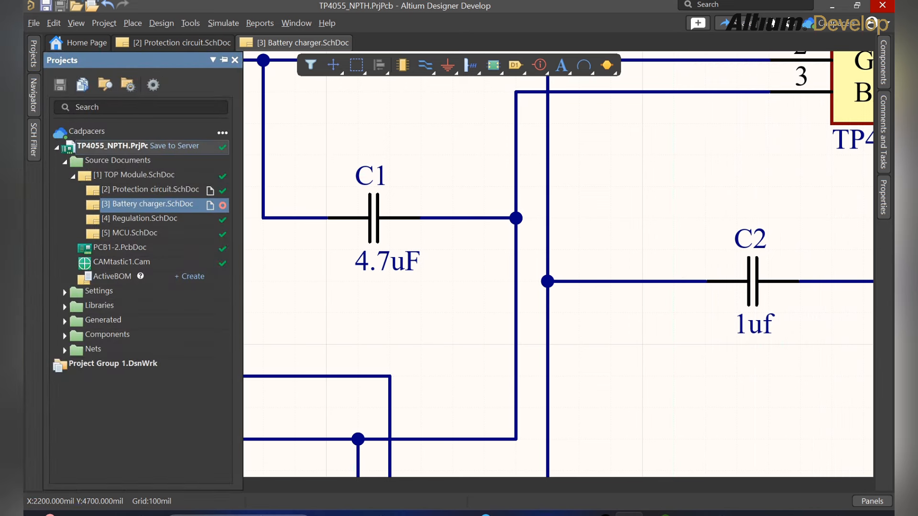
{"action": "left_click", "coordinate": [173, 146]}
{"action": "left_click", "coordinate": [489, 403]}
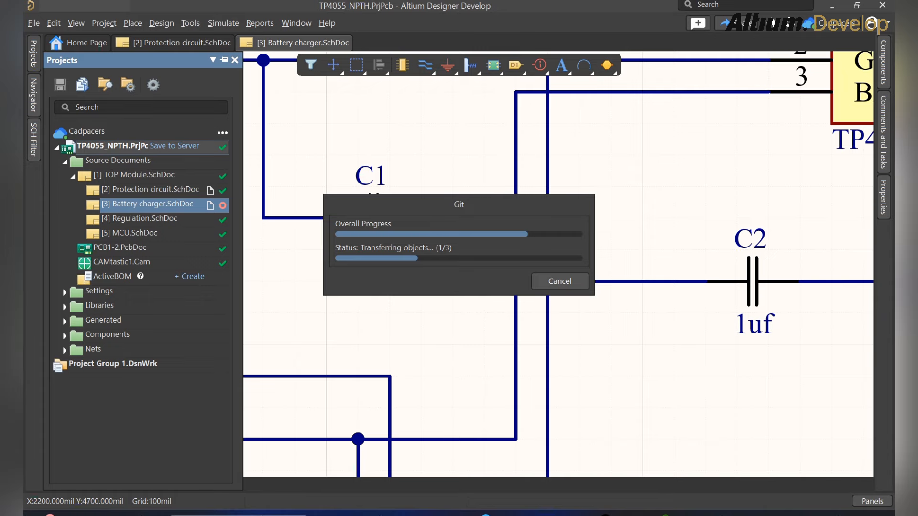
{"action": "right_click_drag", "start_coordinate": [642, 313], "coordinate": [597, 251]}
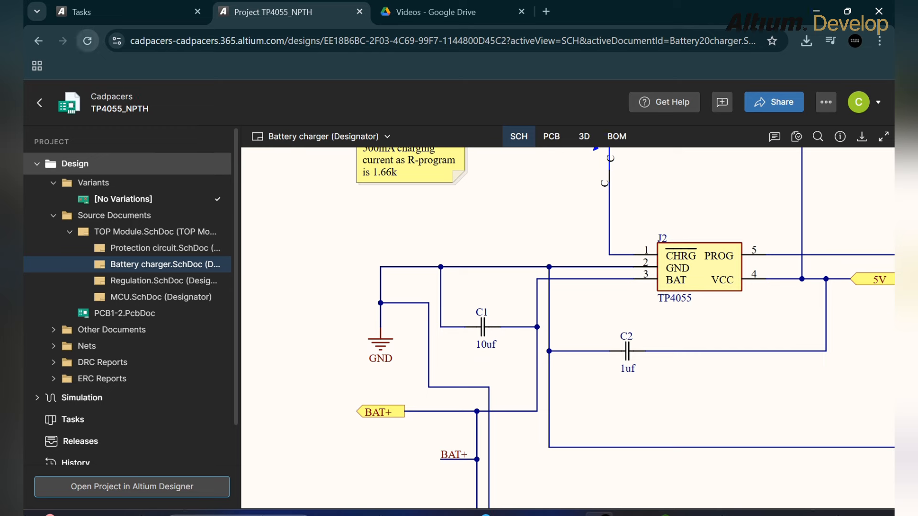
- Refresh the portal to show C1 as 4.7uF and mark task PRJ-00036-5 Resolved
{"action": "left_click", "coordinate": [87, 41]}
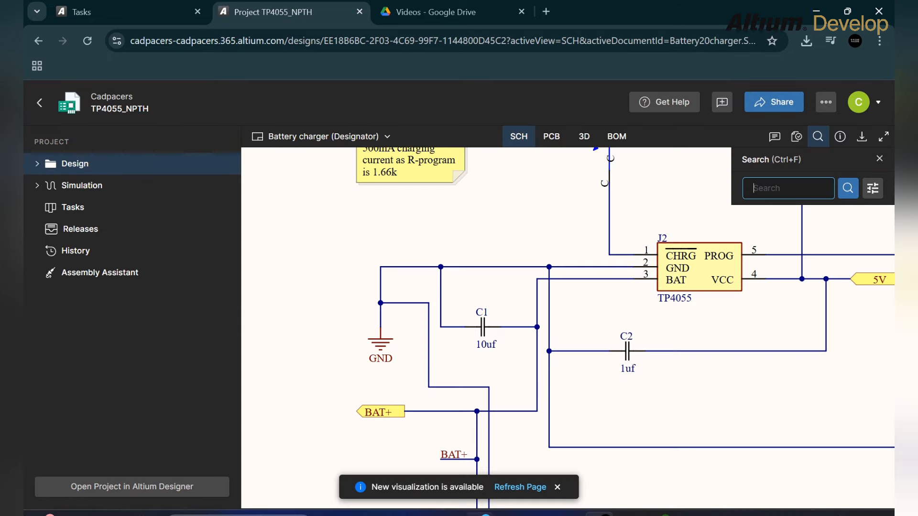
{"action": "left_click", "coordinate": [519, 487]}
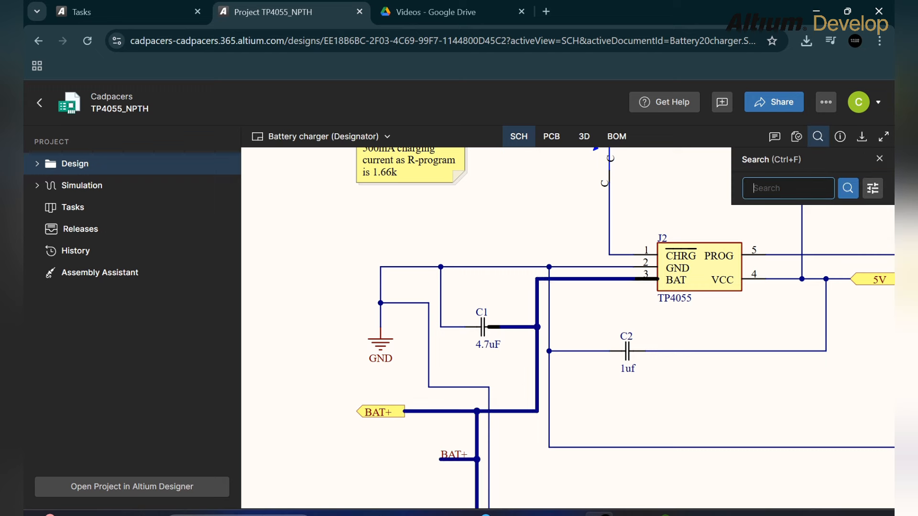
{"action": "left_click", "coordinate": [775, 137]}
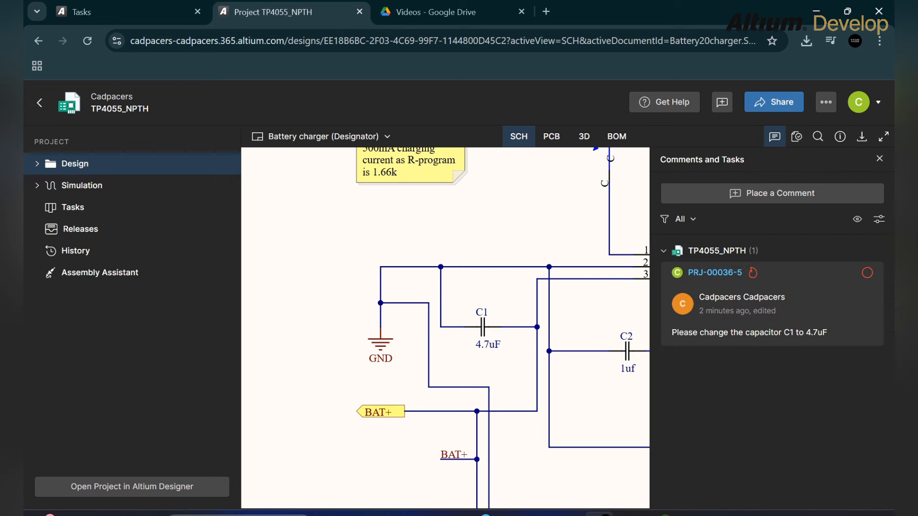
{"action": "left_click", "coordinate": [765, 306]}
{"action": "left_click", "coordinate": [565, 169]}
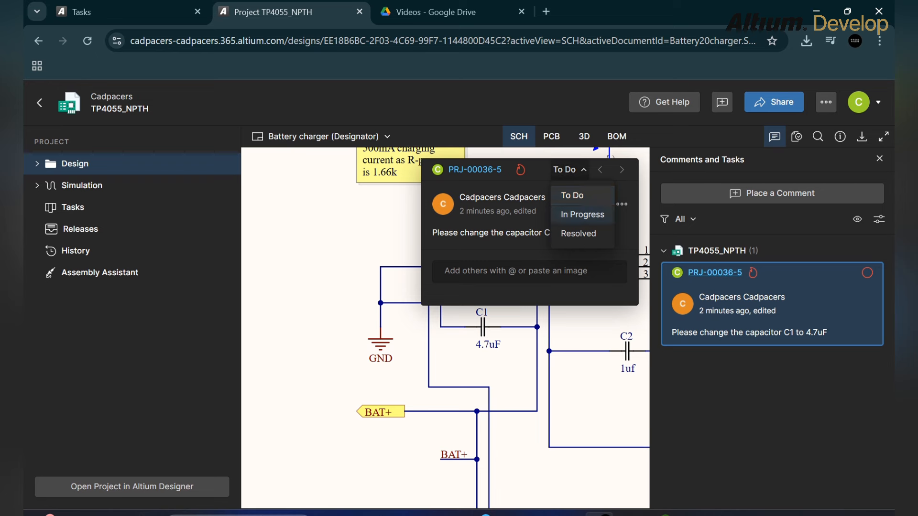
{"action": "left_click", "coordinate": [578, 233]}
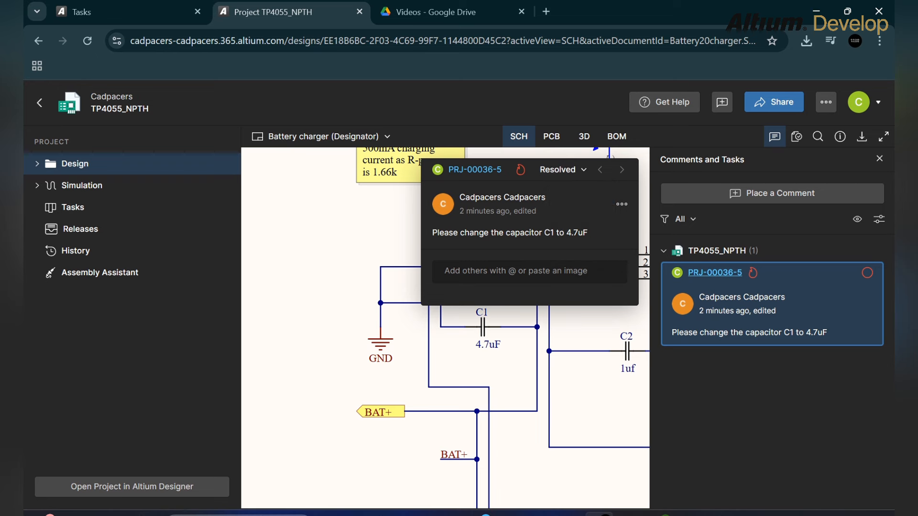